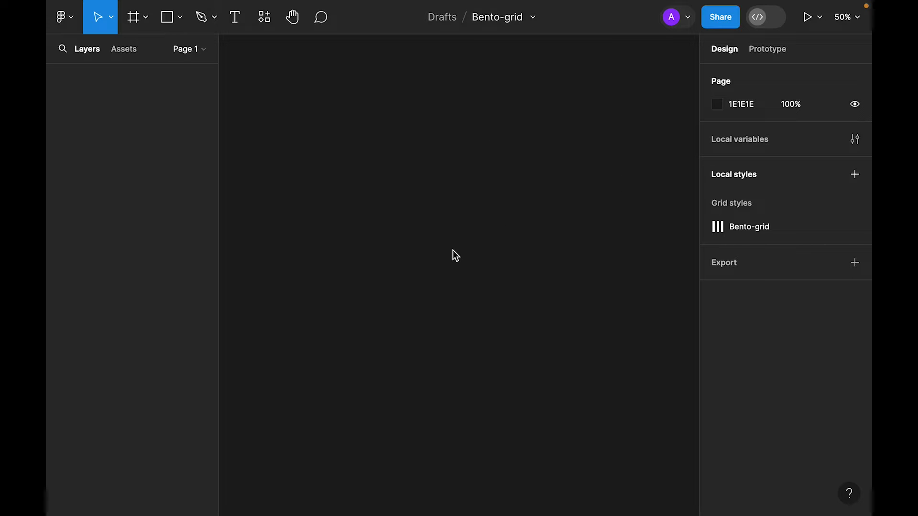
# Step: Create a 1080×1080 Instagram post frame, rename it Bento-grid and add a layout grid
pyautogui.click(133, 20)
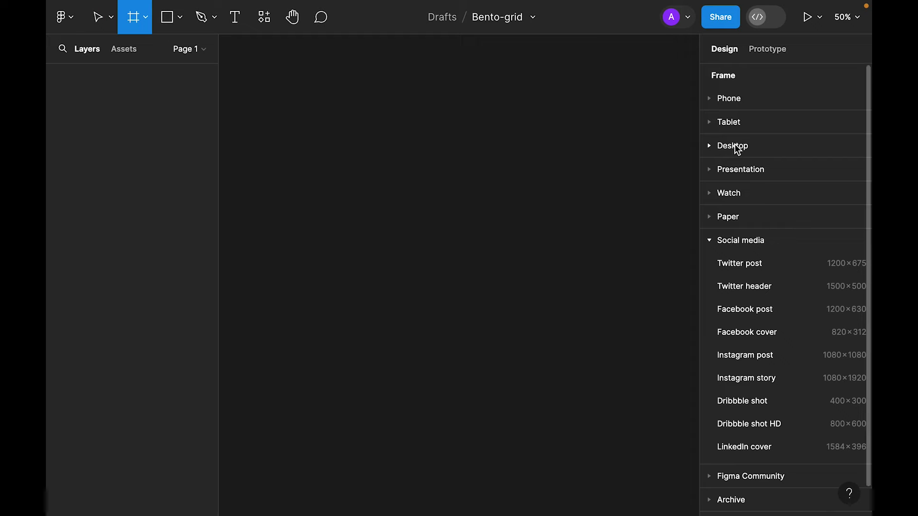
pyautogui.scroll(-2, 765, 144)
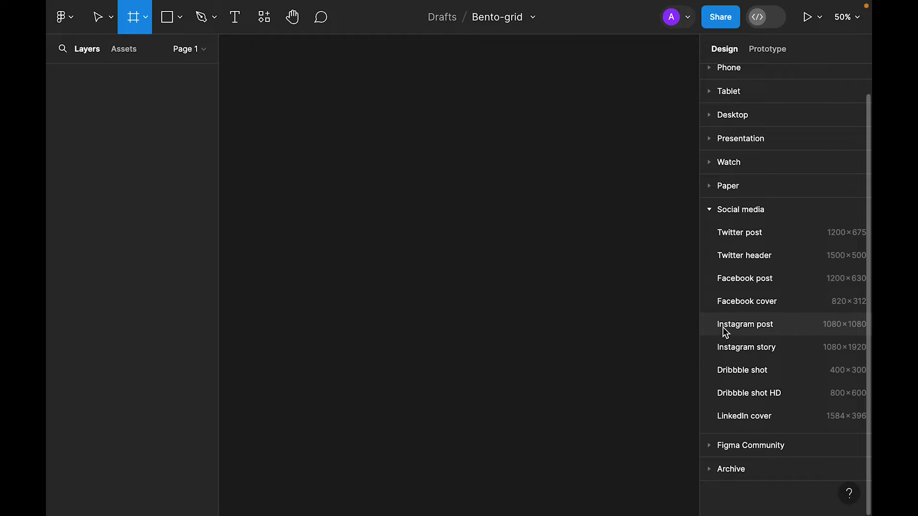
pyautogui.click(784, 326)
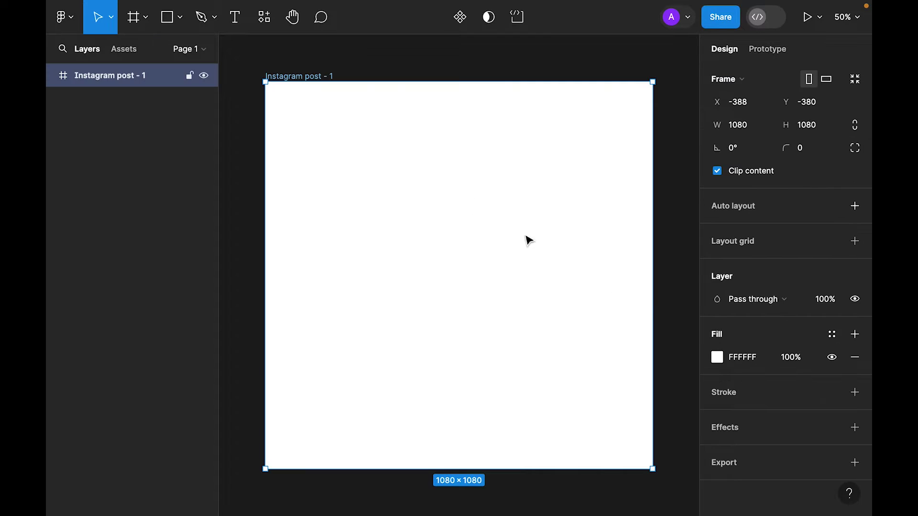
pyautogui.doubleClick(308, 76)
pyautogui.write('Bento-grid')
pyautogui.press('Return')
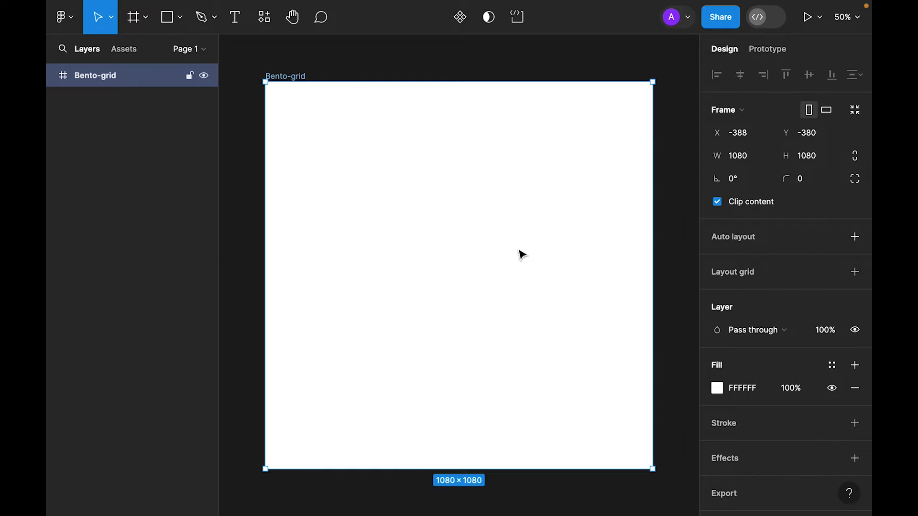
pyautogui.click(857, 273)
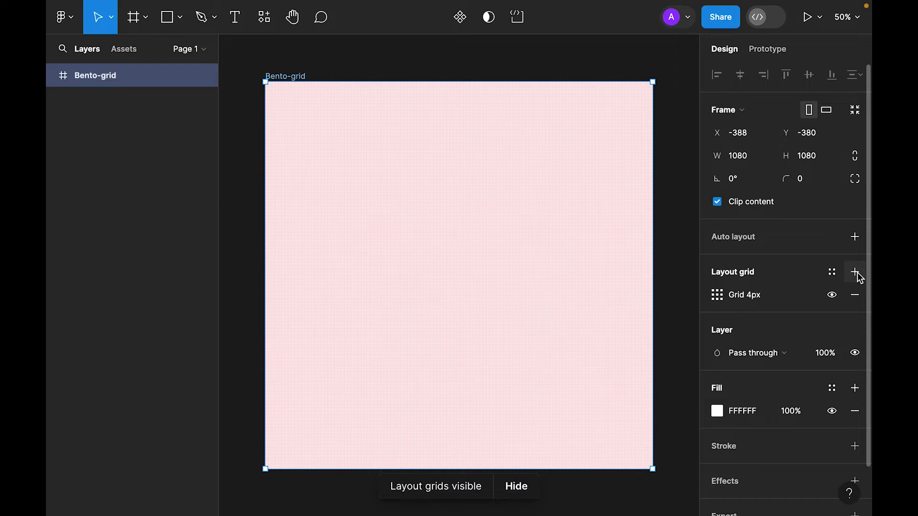
# Step: Turn the first layout grid into 8 columns with 16 margin and 16 gutter
pyautogui.click(717, 296)
pyautogui.click(554, 297)
pyautogui.click(568, 314)
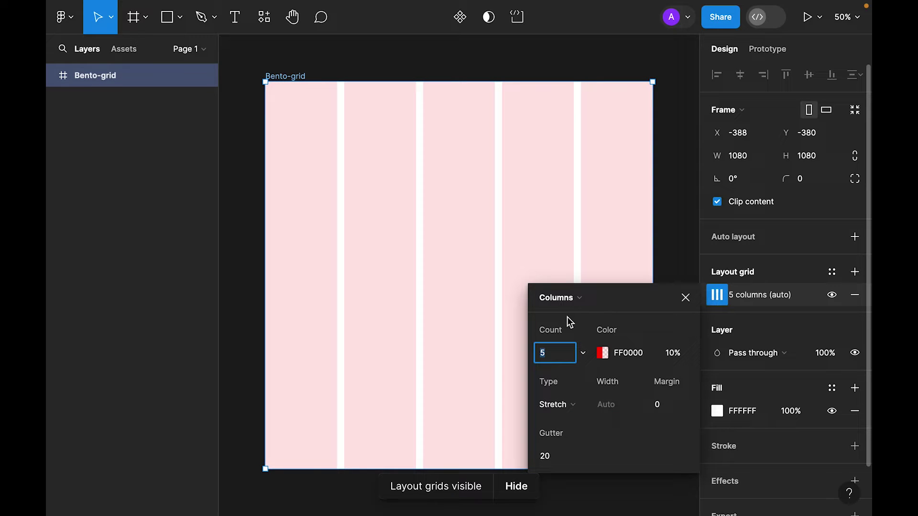
pyautogui.write('8')
pyautogui.press('Return')
pyautogui.click(675, 406)
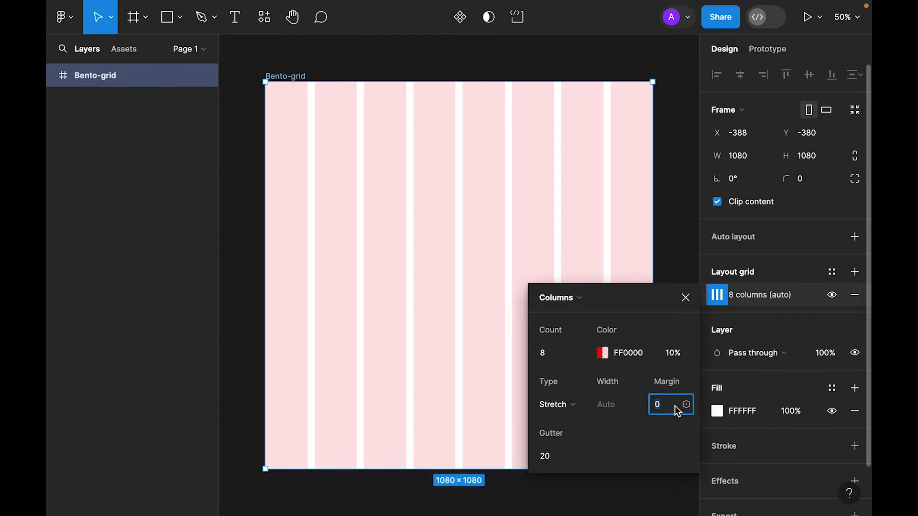
pyautogui.write('16')
pyautogui.press('Tab')
pyautogui.write('16')
pyautogui.press('Return')
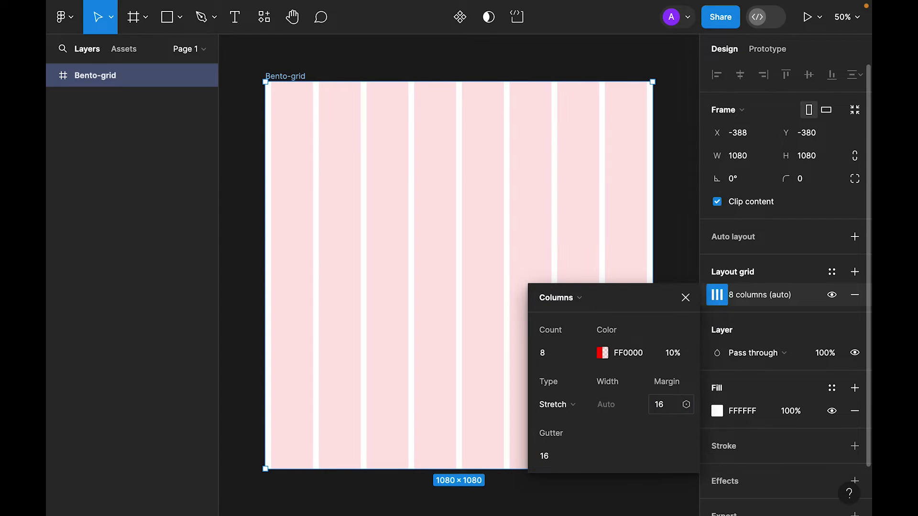
pyautogui.click(685, 298)
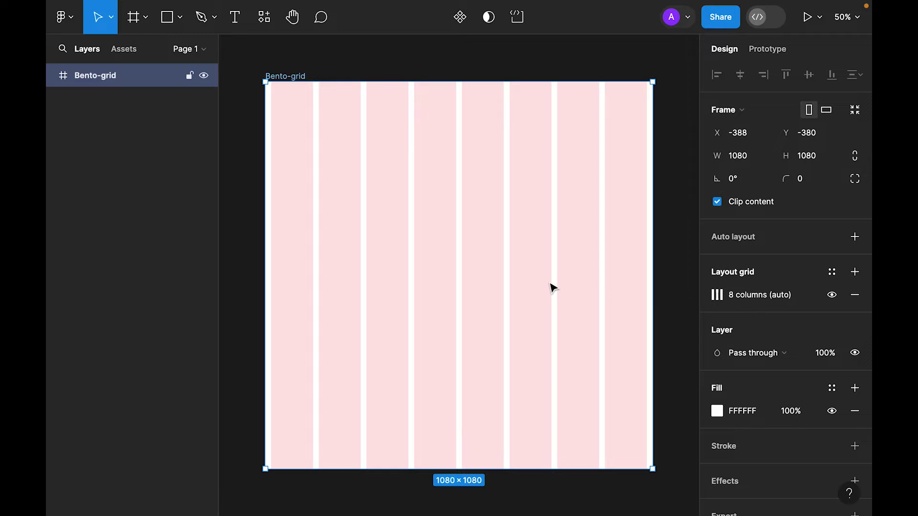
# Step: Add a second layout grid of 4 rows with 16 margin and 16 gutter
pyautogui.click(854, 272)
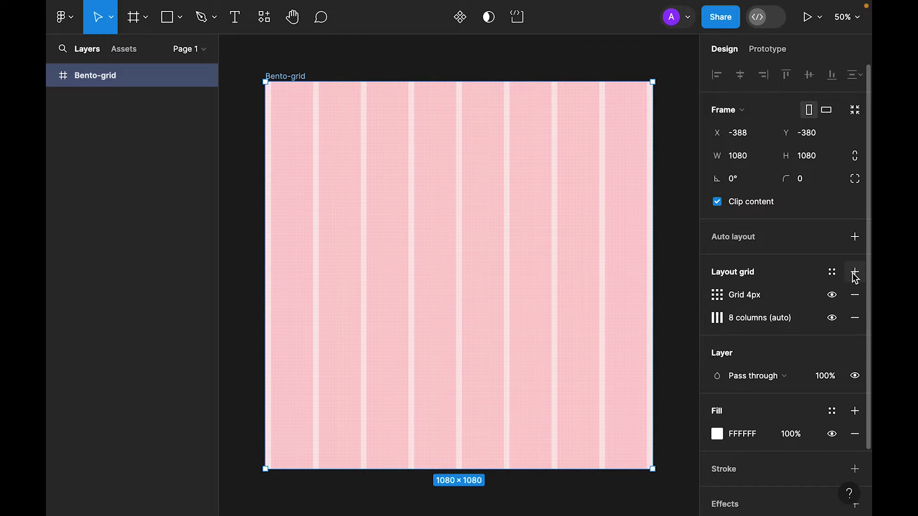
pyautogui.click(723, 297)
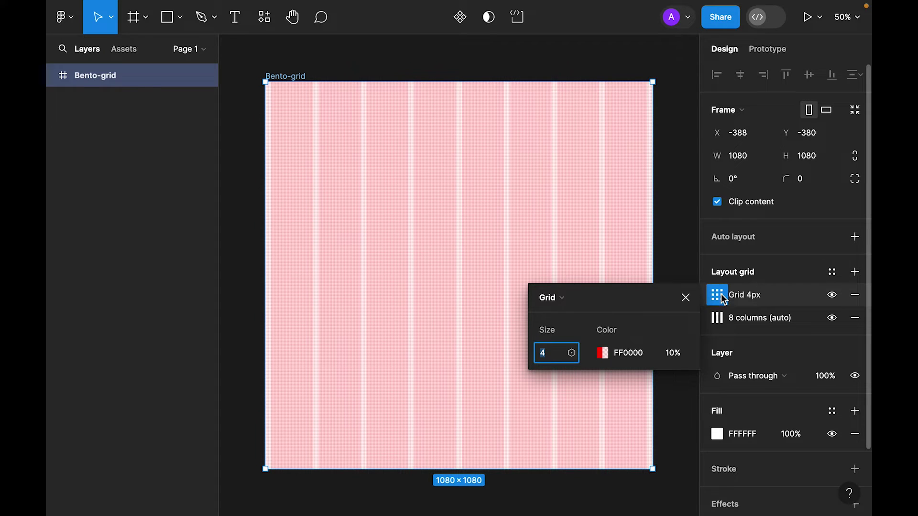
pyautogui.click(578, 297)
pyautogui.click(578, 332)
pyautogui.write('4')
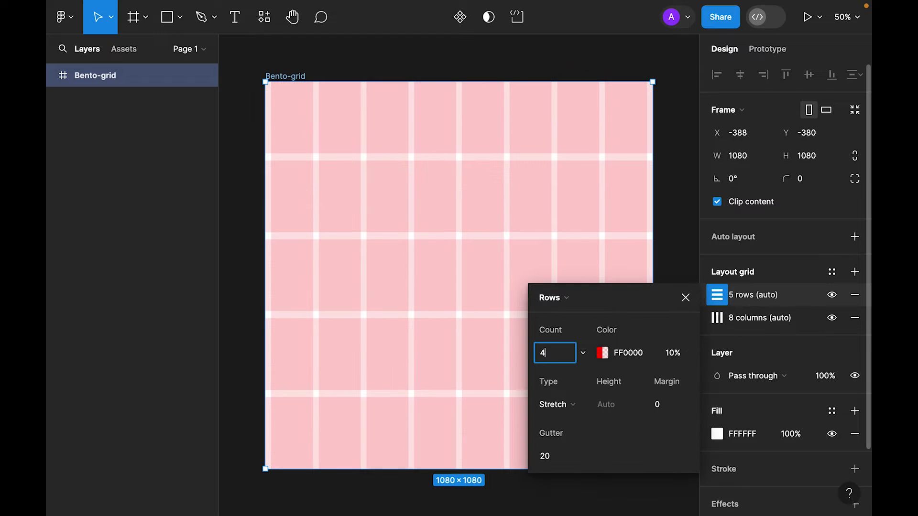
pyautogui.press('Tab')
pyautogui.click(661, 410)
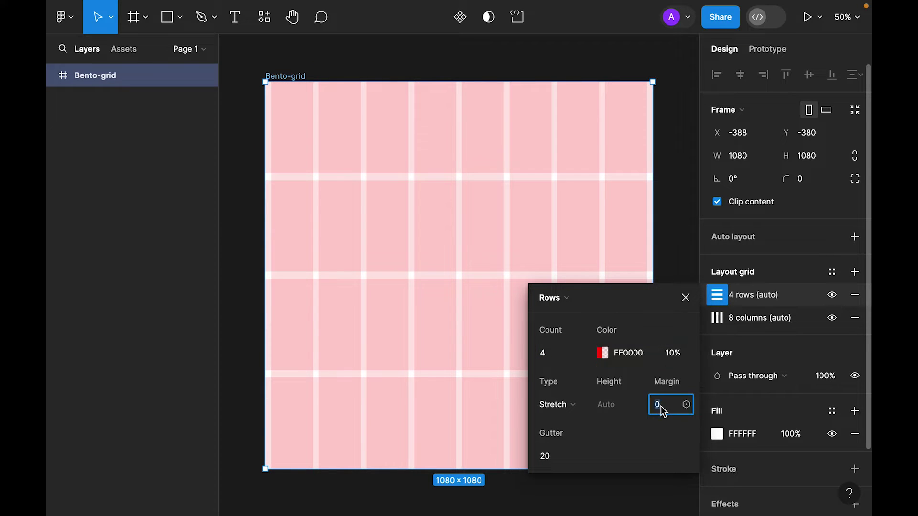
pyautogui.click(544, 455)
pyautogui.write('16')
pyautogui.press('Return')
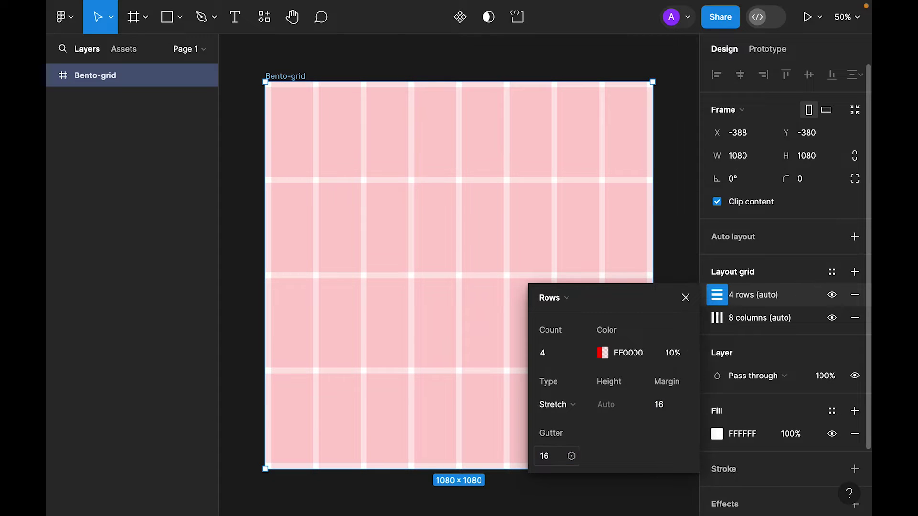
pyautogui.click(686, 298)
pyautogui.click(687, 254)
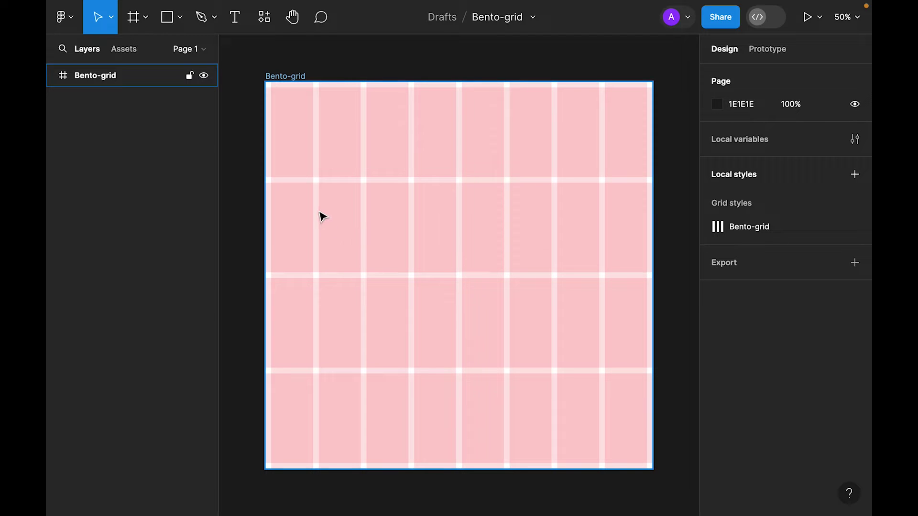
# Step: Draw a square top-left tile, widen it to 649 px, and draw a second tile beside it
pyautogui.click(168, 19)
pyautogui.moveTo(271, 88)
pyautogui.mouseDown()
pyautogui.moveTo(407, 242)
pyautogui.moveTo(454, 280)
pyautogui.moveTo(458, 270)
pyautogui.mouseUp()
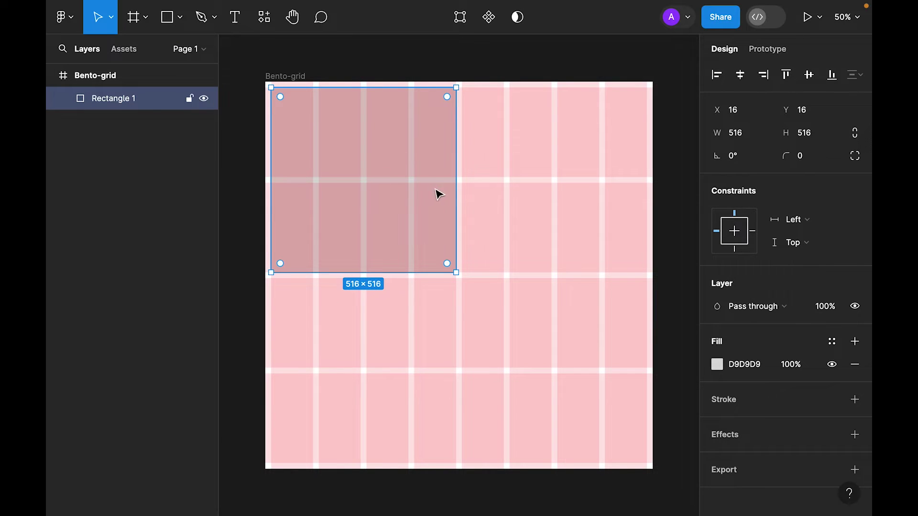
pyautogui.moveTo(457, 194); pyautogui.dragTo(504, 203)
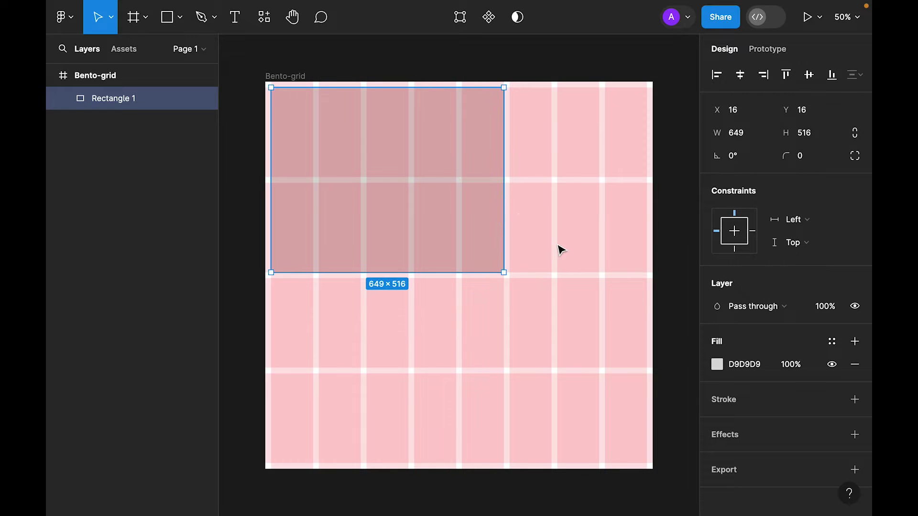
pyautogui.press('Escape')
pyautogui.press('r')
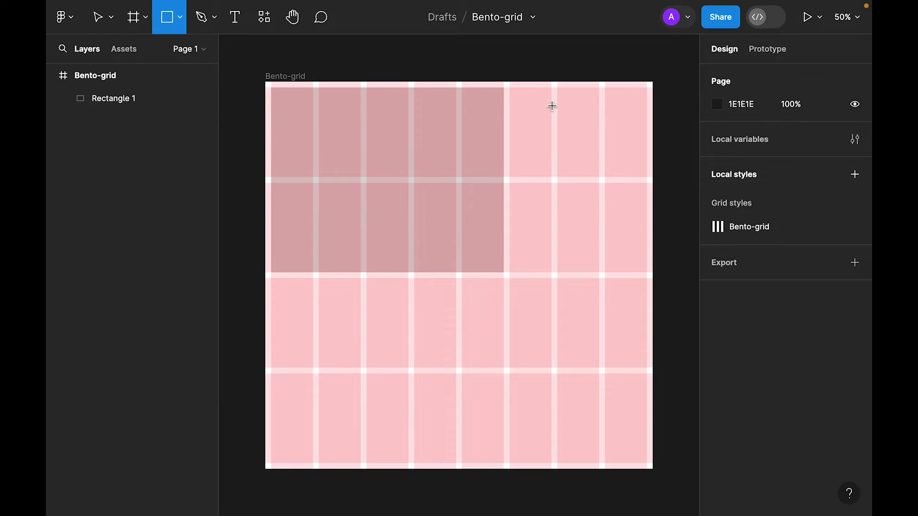
pyautogui.moveTo(510, 88)
pyautogui.mouseDown()
pyautogui.moveTo(599, 177)
pyautogui.moveTo(576, 273)
pyautogui.mouseUp()
pyautogui.press('Escape')
# Step: Duplicate the second tile to the right and into the lower half, fitting copies to grid columns
pyautogui.click(572, 234)
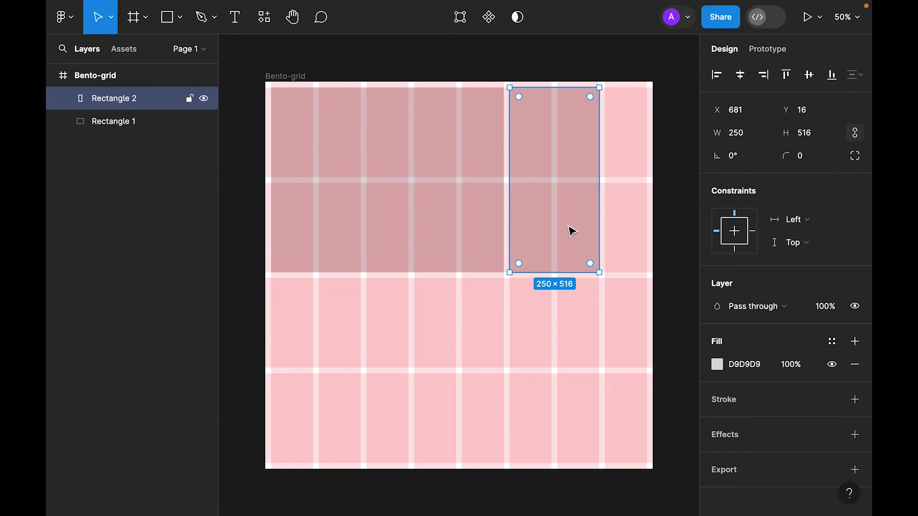
pyautogui.moveTo(568, 207); pyautogui.dragTo(611, 211)
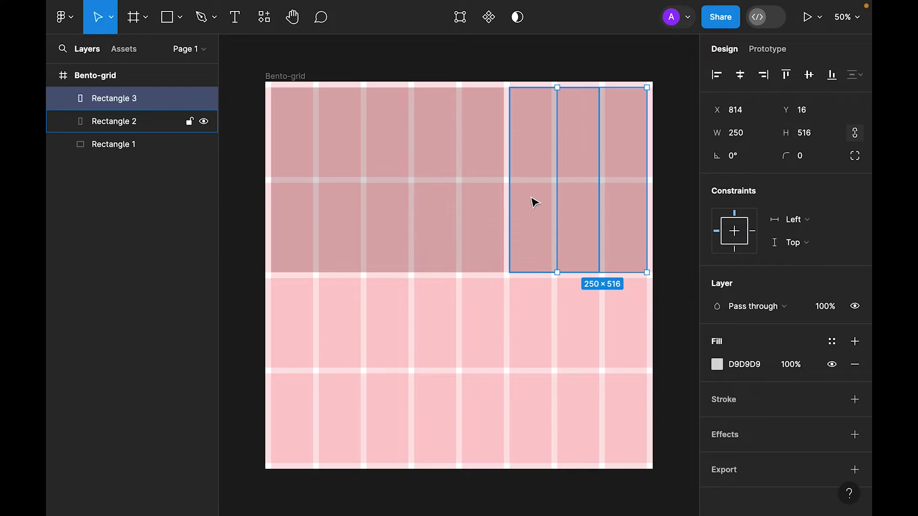
pyautogui.moveTo(557, 189); pyautogui.dragTo(605, 199)
pyautogui.press('Escape')
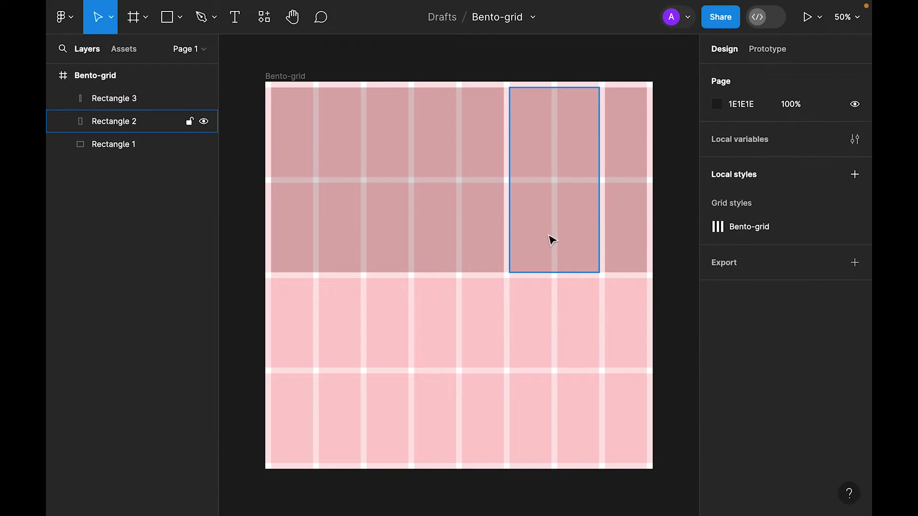
pyautogui.moveTo(549, 237); pyautogui.dragTo(581, 426)
pyautogui.moveTo(508, 373); pyautogui.dragTo(415, 373)
pyautogui.moveTo(600, 360); pyautogui.dragTo(552, 362)
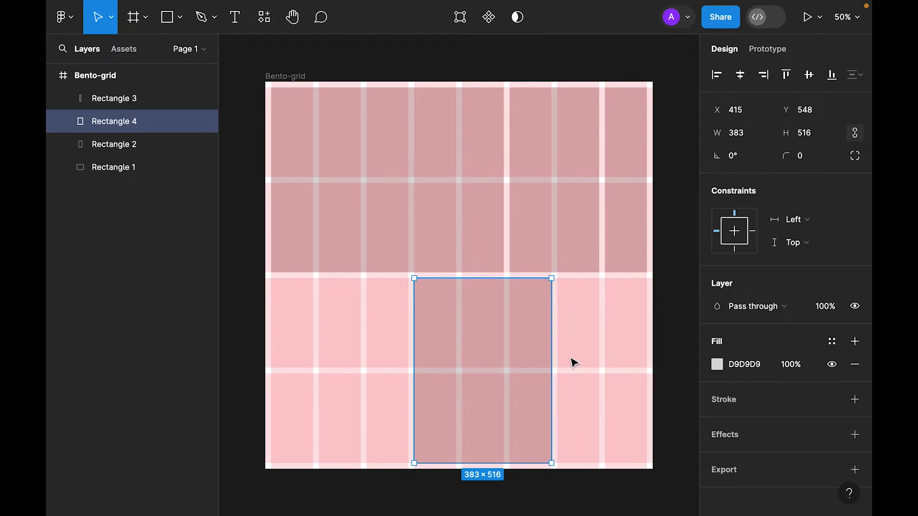
pyautogui.moveTo(582, 235); pyautogui.dragTo(638, 418)
pyautogui.click(453, 379)
pyautogui.moveTo(453, 380); pyautogui.dragTo(322, 365)
pyautogui.click(480, 459)
pyautogui.moveTo(480, 463); pyautogui.dragTo(517, 429)
# Step: Shorten the top-right tile to 250 px, narrow the top-left to 516, shift middle tiles left
pyautogui.click(553, 262)
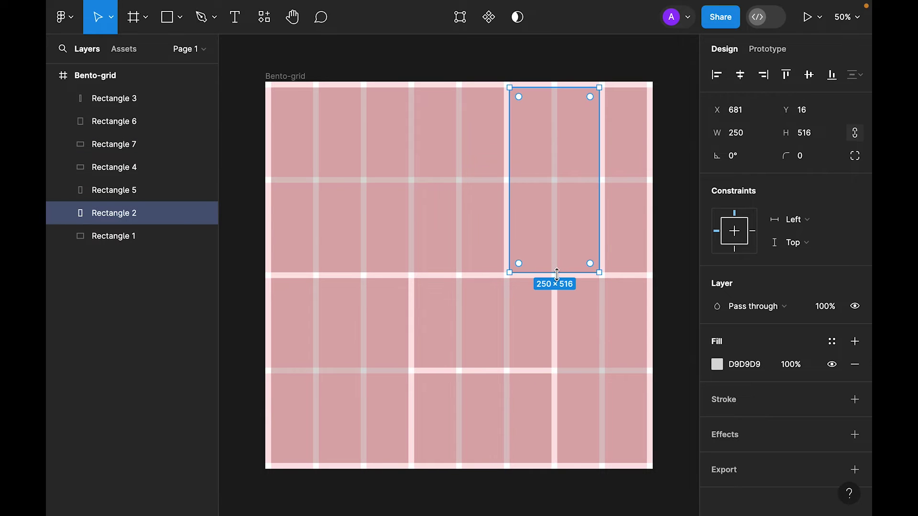
pyautogui.moveTo(555, 267); pyautogui.dragTo(551, 176)
pyautogui.moveTo(558, 143); pyautogui.dragTo(571, 241)
pyautogui.click(675, 178)
pyautogui.click(503, 193)
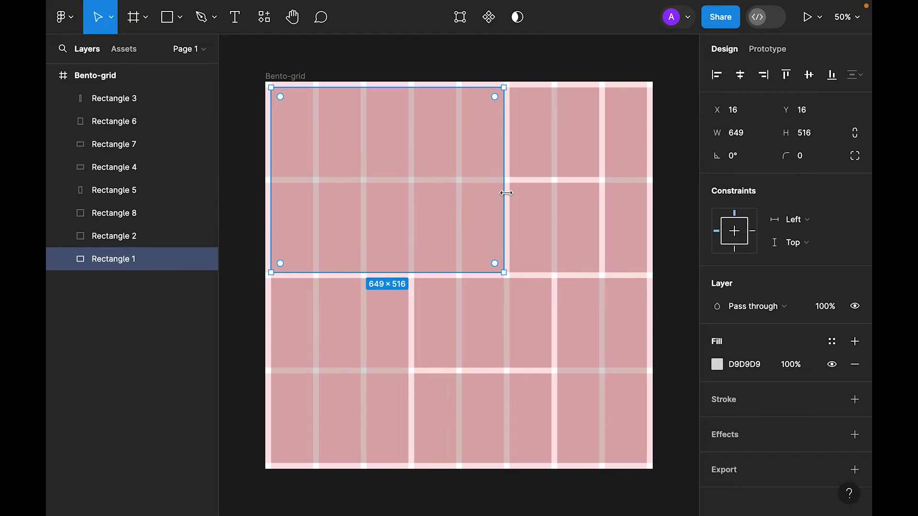
pyautogui.moveTo(504, 193); pyautogui.dragTo(457, 189)
pyautogui.click(529, 174)
pyautogui.keyDown('shift'); pyautogui.click(561, 242); pyautogui.keyUp('shift')
pyautogui.moveTo(560, 242); pyautogui.dragTo(512, 242)
pyautogui.click(674, 158)
# Step: Delete the narrow rightmost rectangle and copy the two stacked rectangles into the right column
pyautogui.click(644, 143)
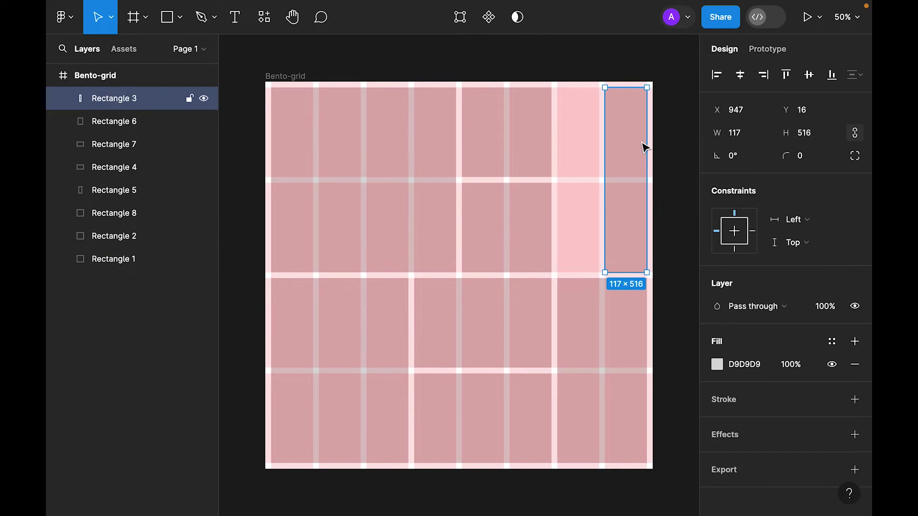
pyautogui.press('Delete')
pyautogui.click(490, 170)
pyautogui.keyDown('shift'); pyautogui.click(502, 228); pyautogui.keyUp('shift')
pyautogui.moveTo(502, 227); pyautogui.dragTo(597, 246)
pyautogui.click(666, 193)
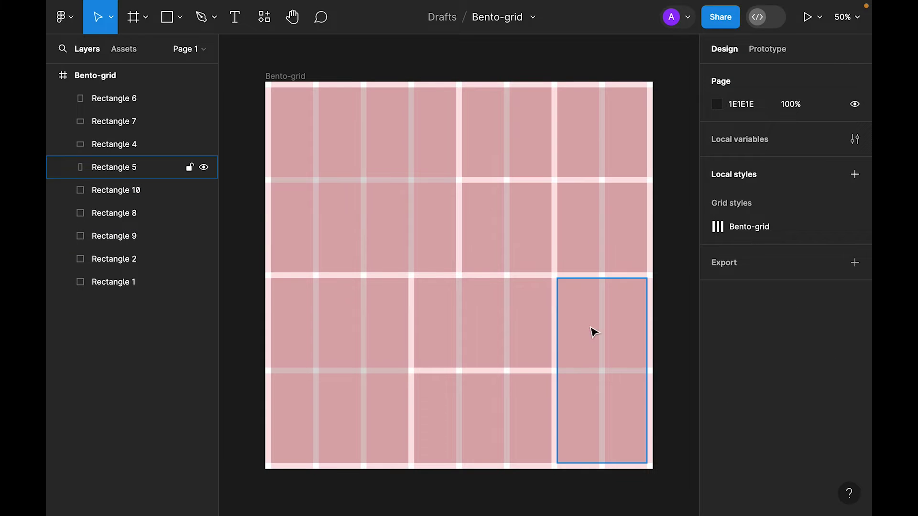
# Step: Hide the Bento-grid frame's layout grid overlay
pyautogui.click(289, 78)
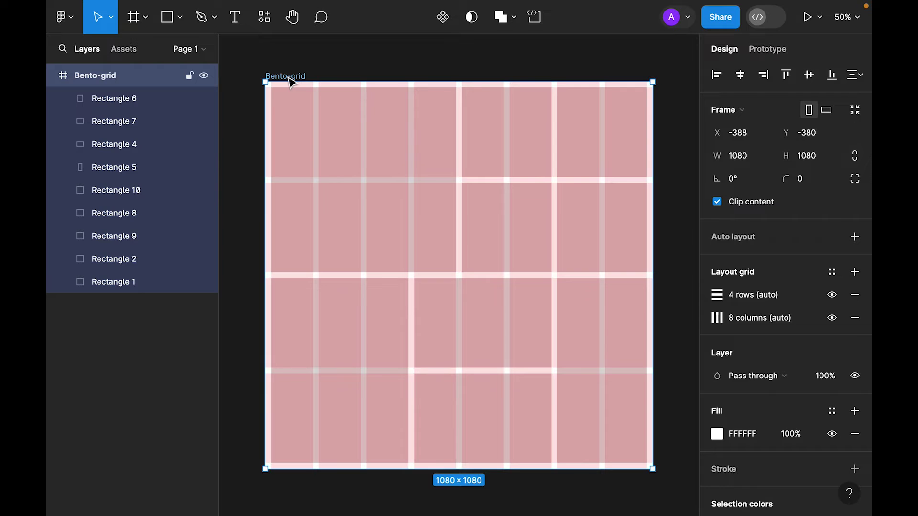
pyautogui.click(386, 74)
pyautogui.hotkey('ctrl', 'shift', '4')
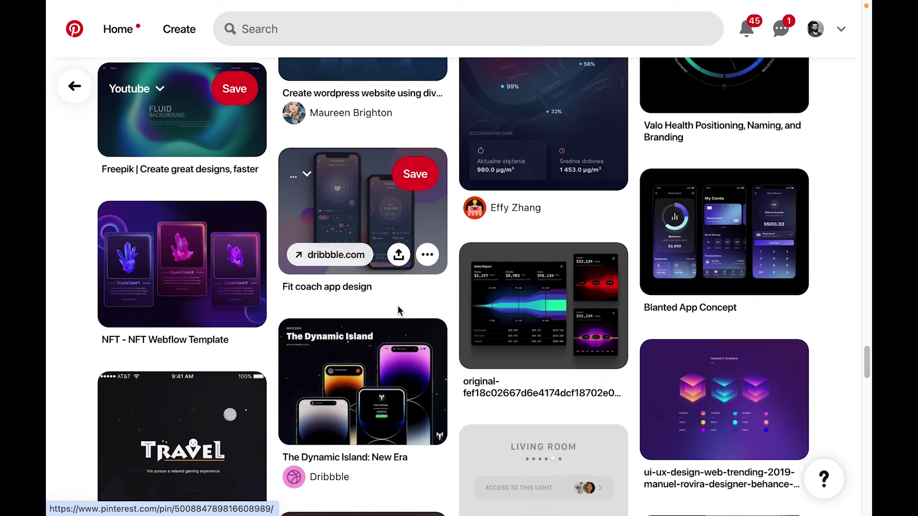
# Step: Open the Avengers Infinity War pin, use Copy Image, and return to Figma
pyautogui.scroll(10, 397, 306)
pyautogui.scroll(-12, 401, 310)
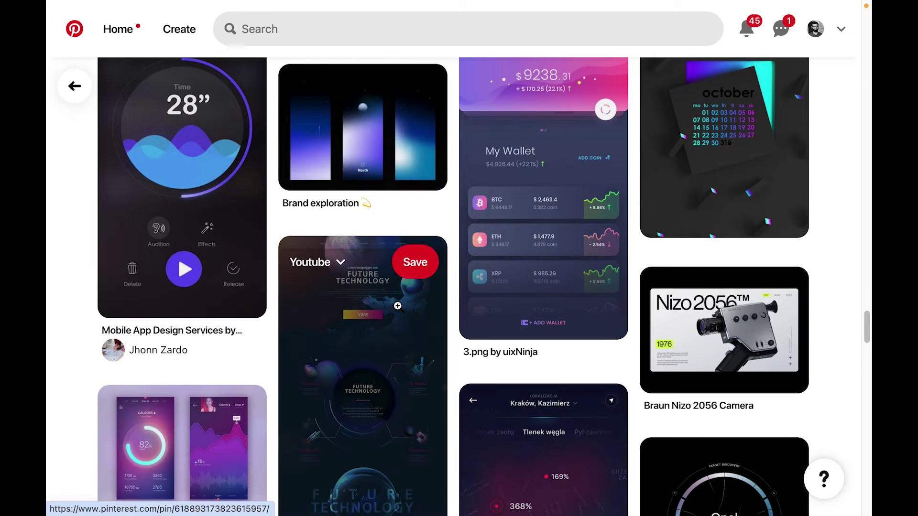
pyautogui.scroll(-5, 399, 306)
pyautogui.scroll(3, 364, 287)
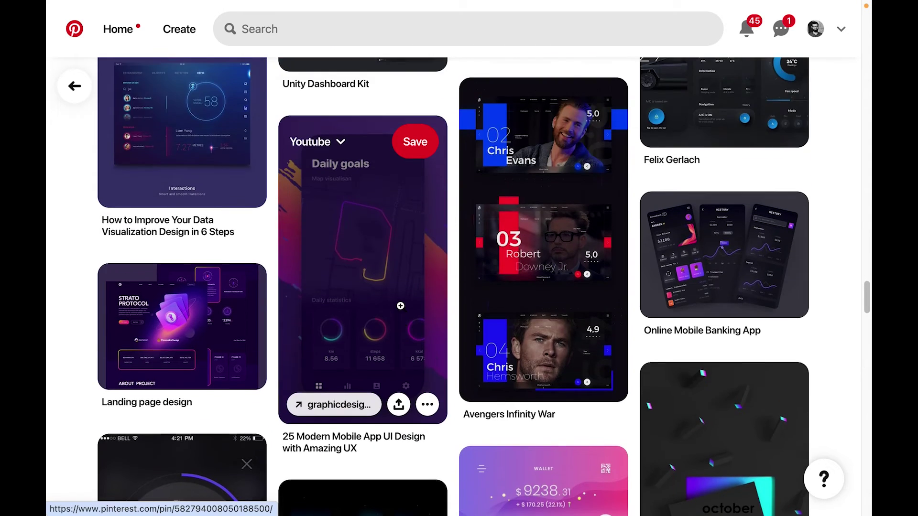
pyautogui.click(543, 239)
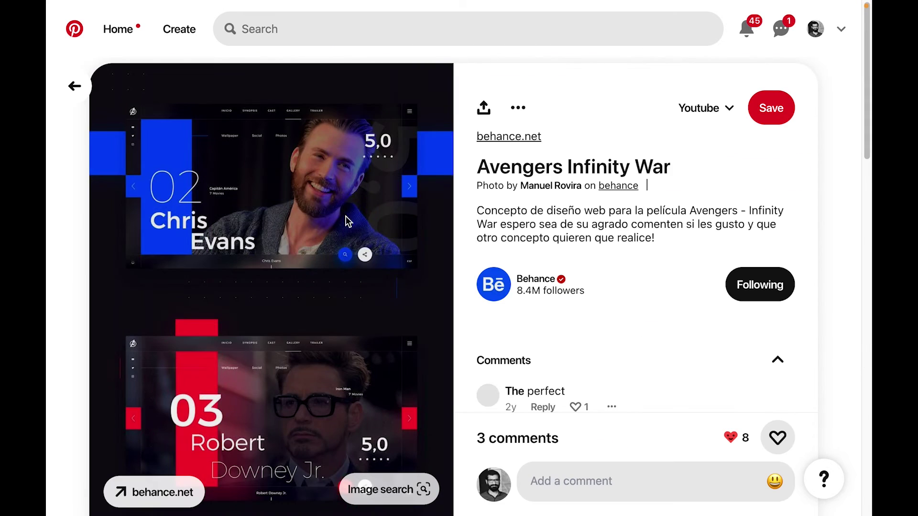
pyautogui.rightClick(234, 180)
pyautogui.click(289, 222)
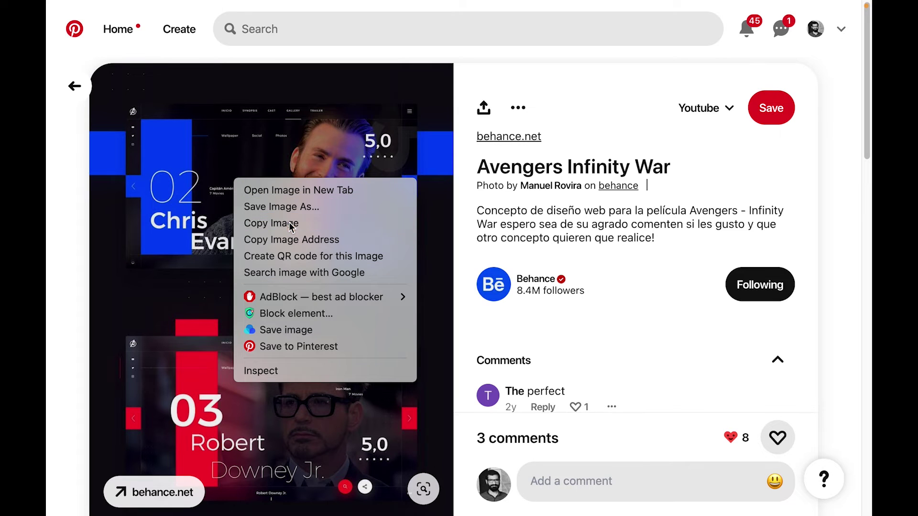
pyautogui.hotkey('ctrl', 'Right')
# Step: Paste the Avengers image into the top-left tile and crop it so the 03 panel fills it
pyautogui.click(344, 159)
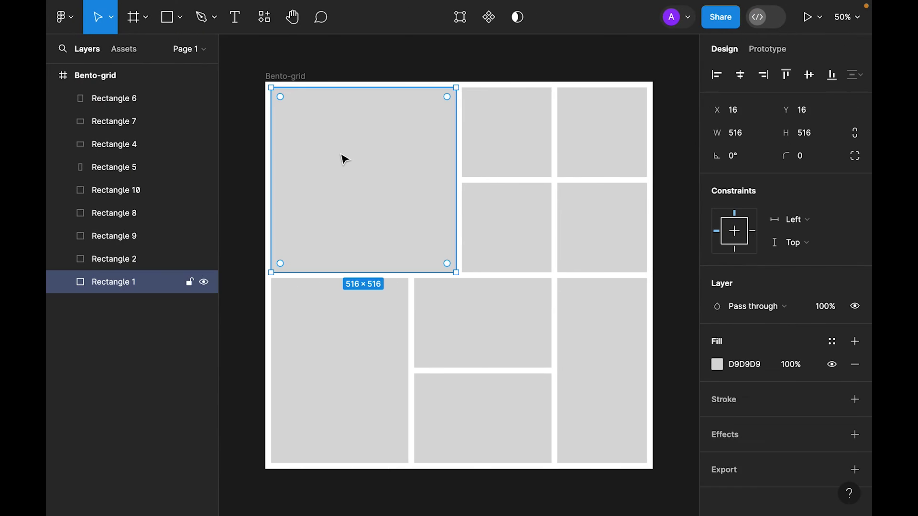
pyautogui.hotkey('ctrl', 'v')
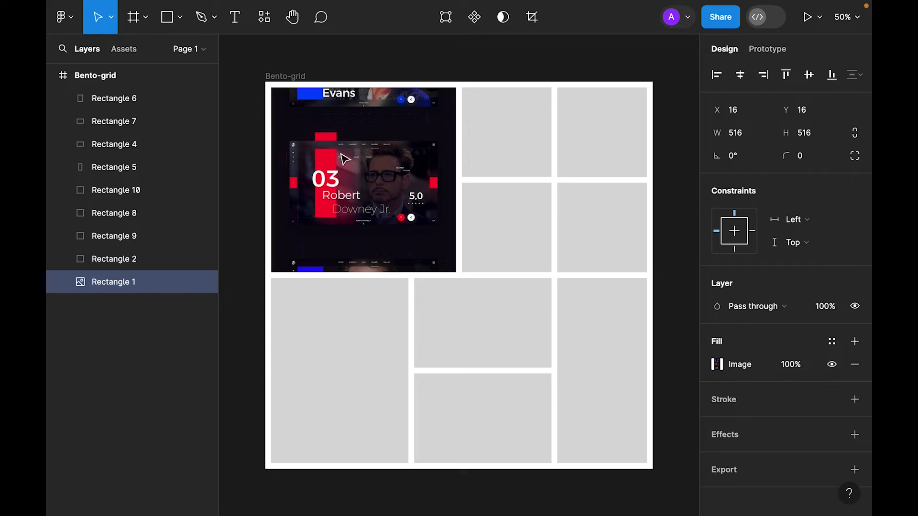
pyautogui.press('Return')
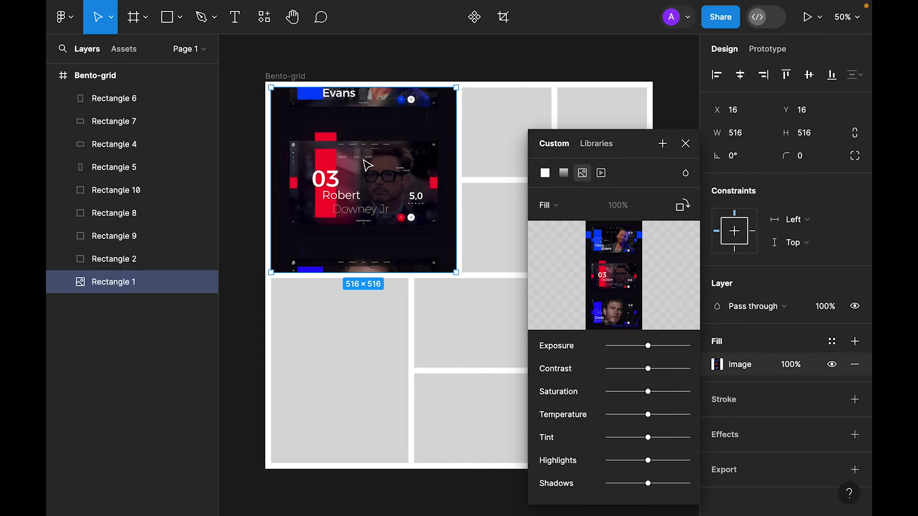
pyautogui.click(569, 205)
pyautogui.click(573, 235)
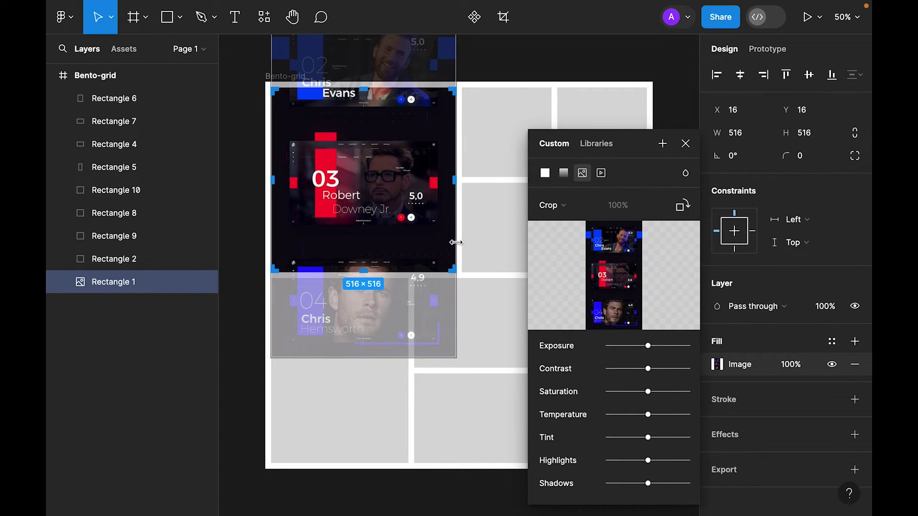
pyautogui.moveTo(461, 299)
pyautogui.mouseDown()
pyautogui.moveTo(499, 308)
pyautogui.moveTo(474, 311)
pyautogui.mouseUp()
pyautogui.moveTo(332, 144); pyautogui.dragTo(330, 135)
pyautogui.click(569, 67)
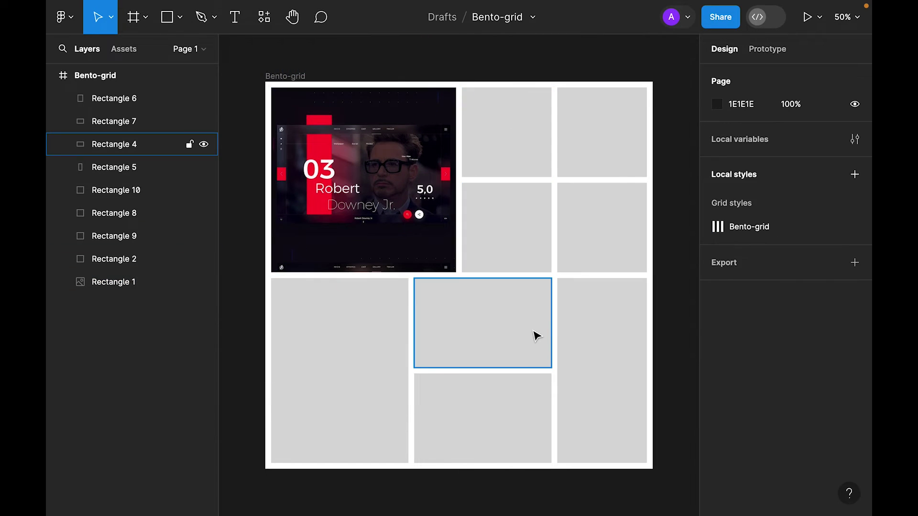
# Step: Copy the musicly_dark.png pin image from More to explore, then select the lower-left tile
pyautogui.scroll(-10, 486, 311)
pyautogui.scroll(5, 506, 317)
pyautogui.scroll(5, 505, 317)
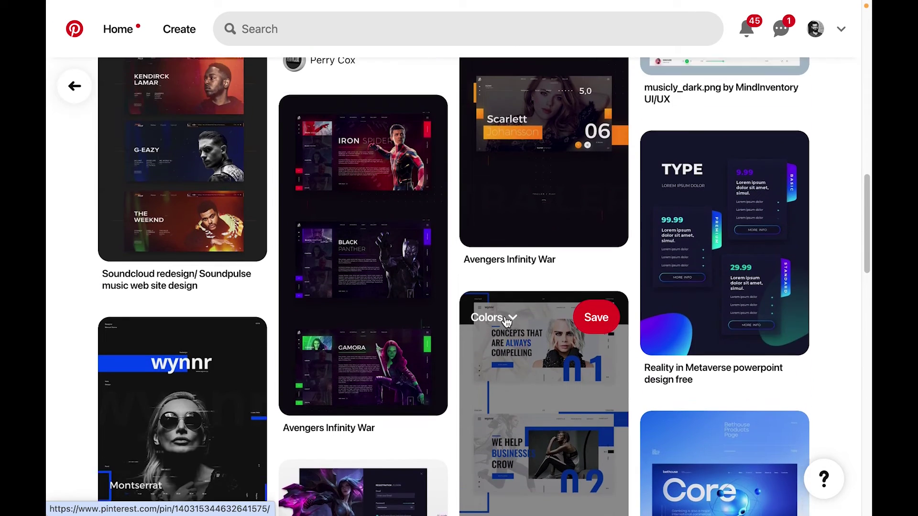
pyautogui.click(708, 182)
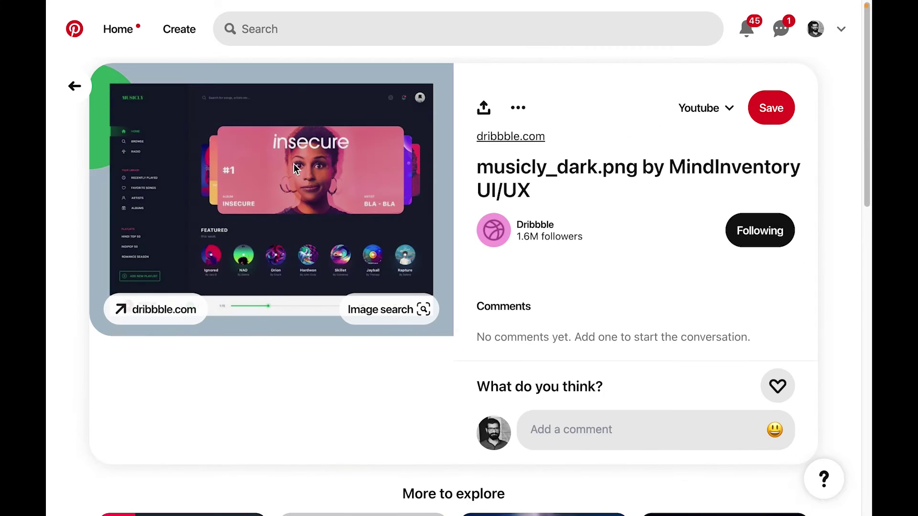
pyautogui.rightClick(287, 163)
pyautogui.click(343, 205)
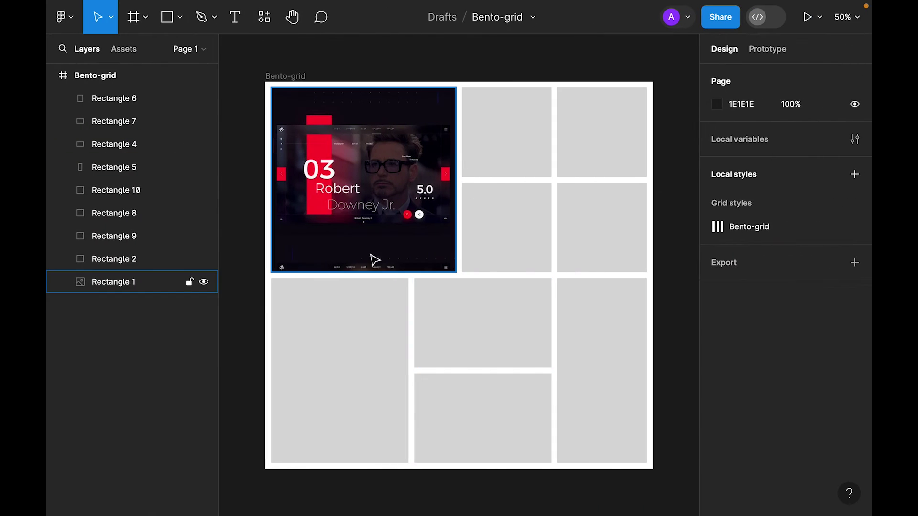
pyautogui.click(310, 362)
# Step: Paste the musicly image into the lower-left tile, then browse Spotify ideas and open the Doubledot pin
pyautogui.hotkey('ctrl', 'v')
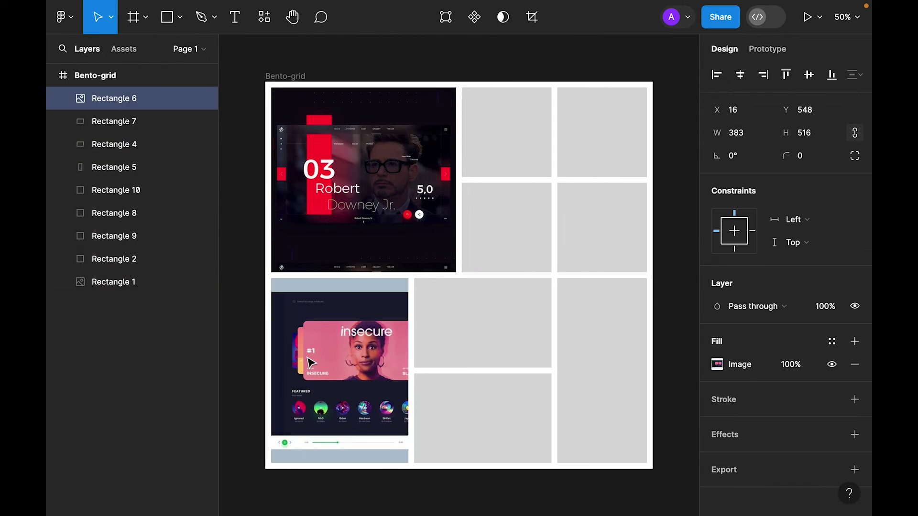
pyautogui.hotkey('alt', 'Tab')
pyautogui.scroll(-10, 563, 362)
pyautogui.click(563, 362)
pyautogui.scroll(-1, 564, 362)
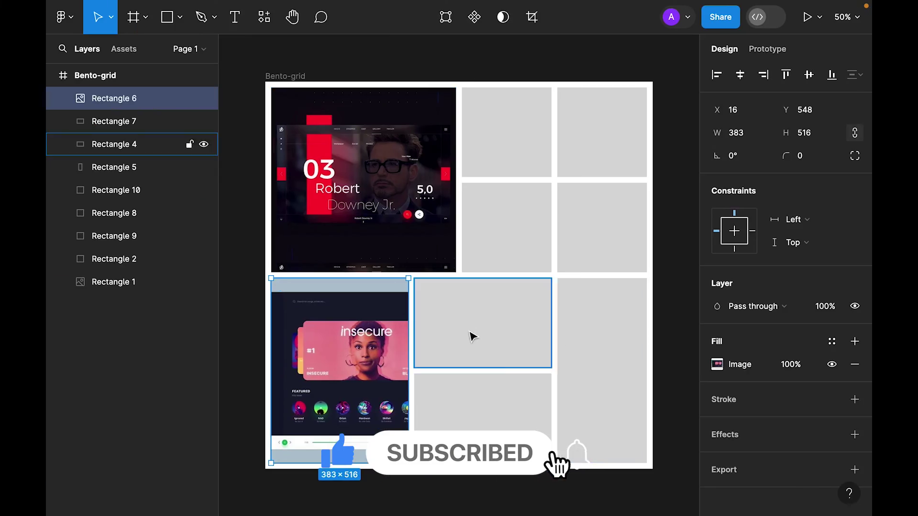
pyautogui.hotkey('alt', 'Tab')
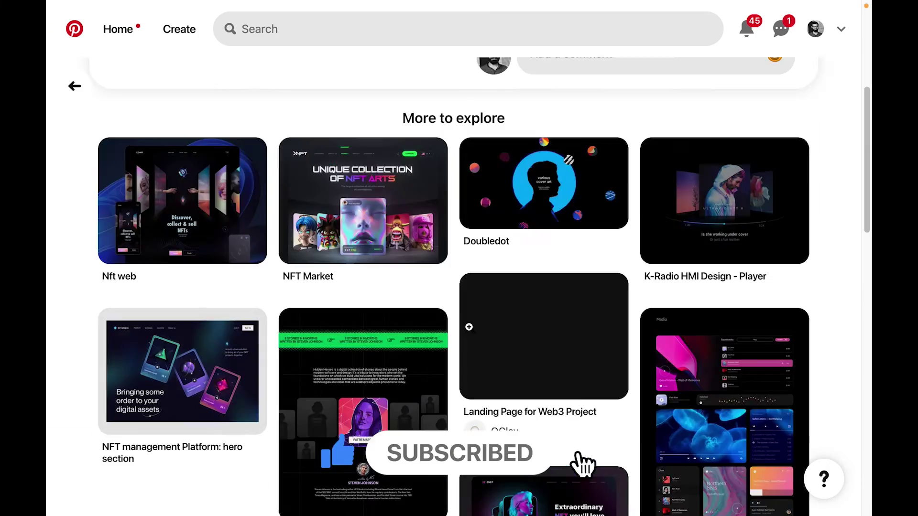
pyautogui.click(543, 201)
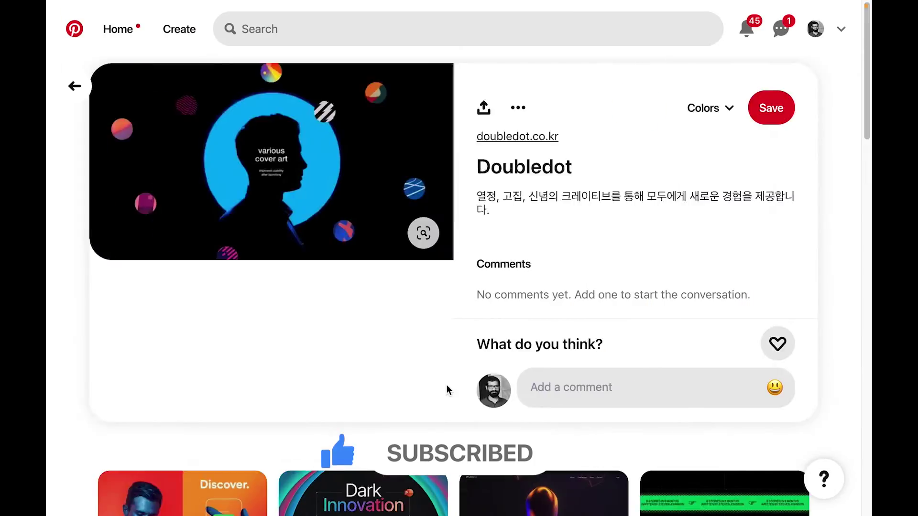
pyautogui.scroll(-10, 447, 387)
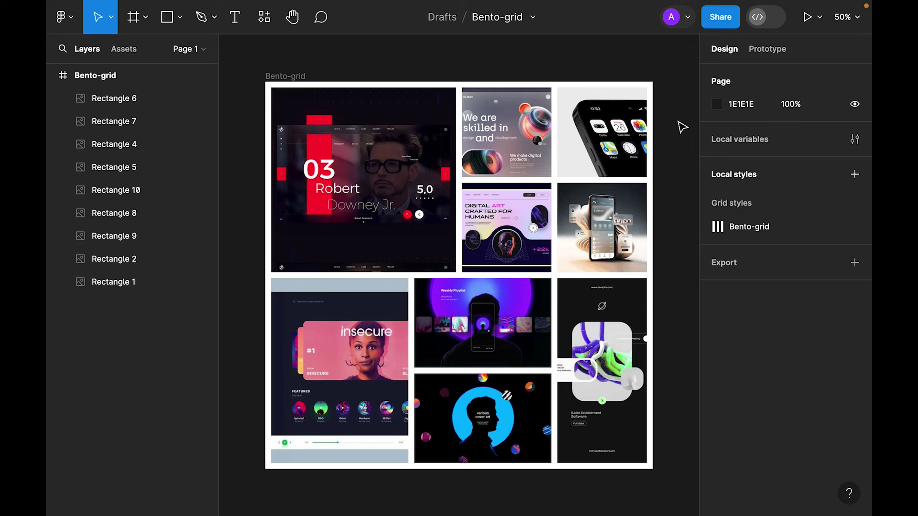
pyautogui.hotkey('ctrl', '-')
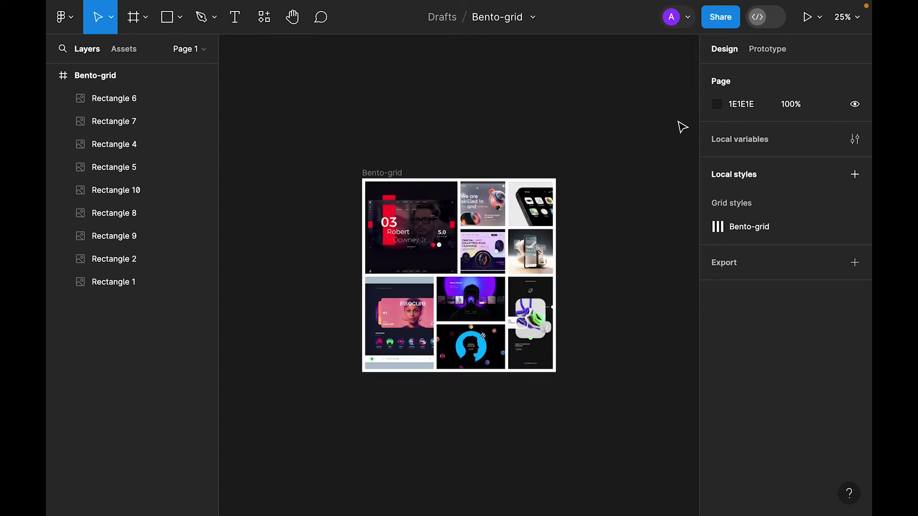
pyautogui.hotkey('ctrl', '=')
pyautogui.hotkey('ctrl', '-')
pyautogui.hotkey('ctrl', '=')
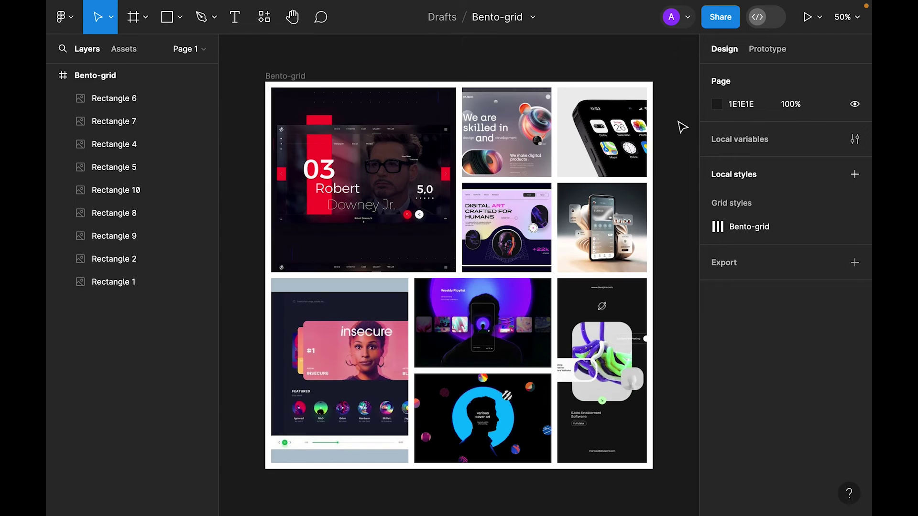
pyautogui.hotkey('ctrl', '-')
pyautogui.hotkey('ctrl', '=')
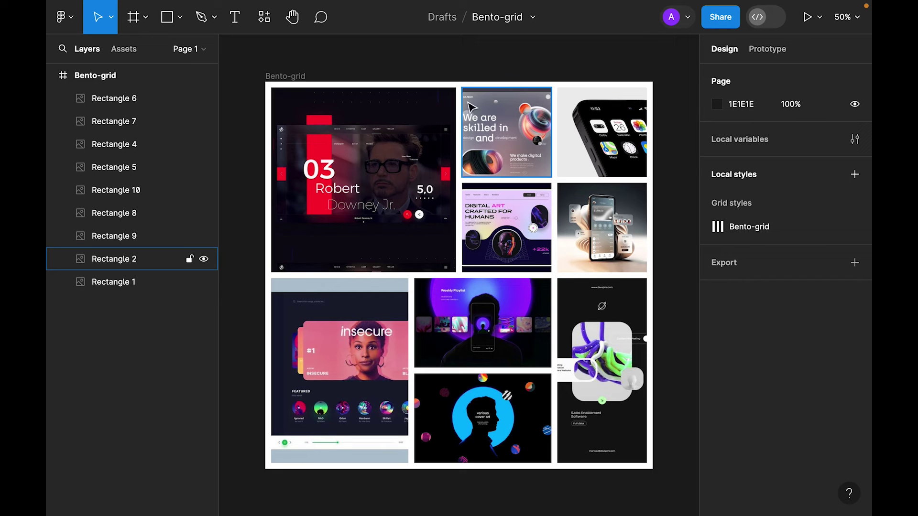
pyautogui.click(273, 78)
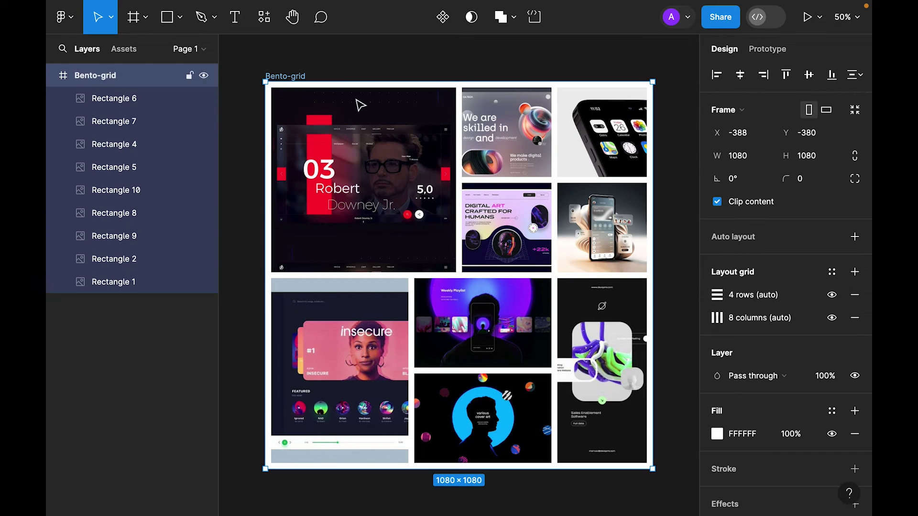
pyautogui.moveTo(653, 468); pyautogui.dragTo(506, 376)
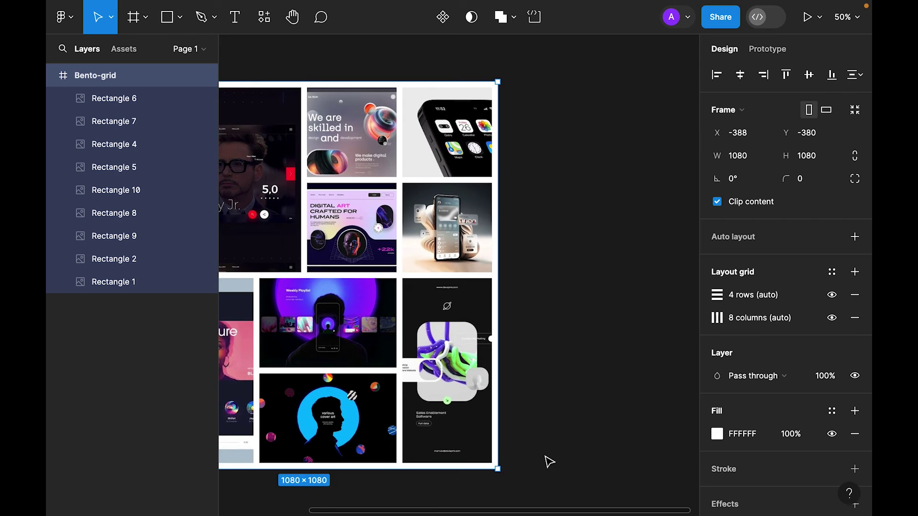
pyautogui.hotkey('shift', '2')
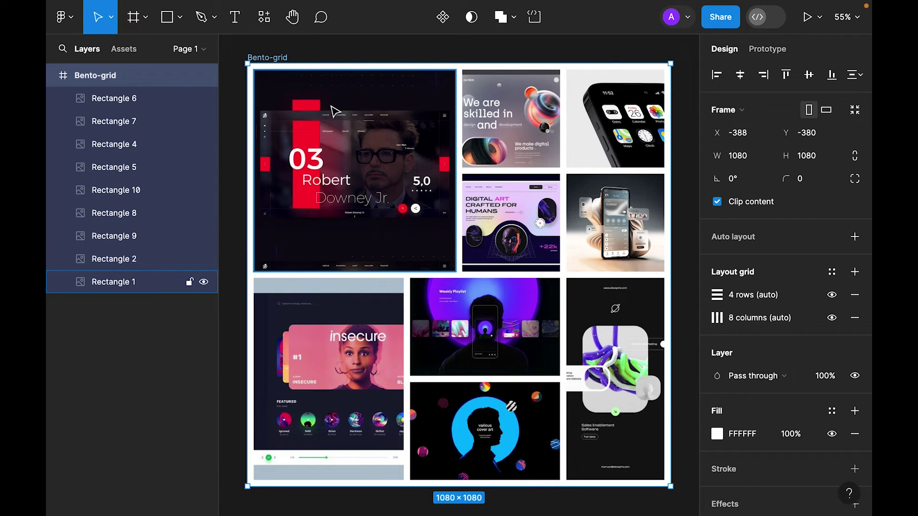
pyautogui.press('Return')
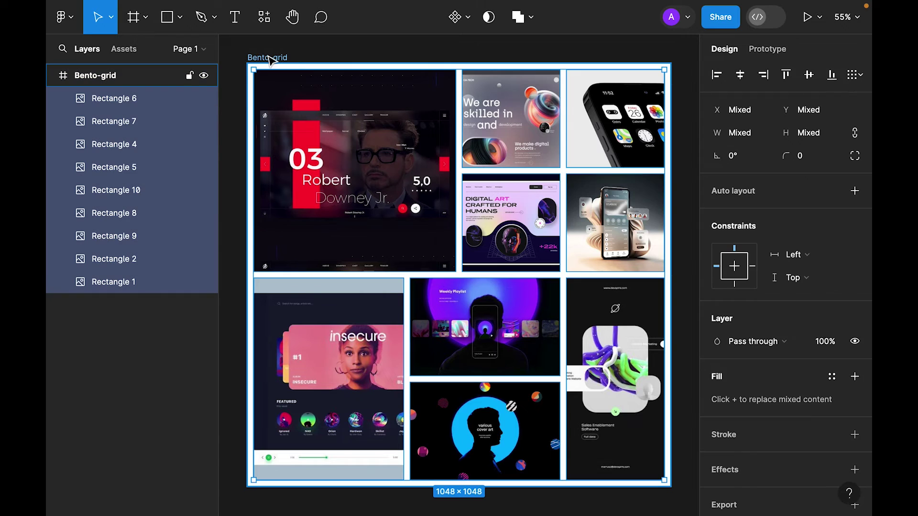
# Step: Set the tiles to Left and right, Top and bottom constraints, then test-resize the frame and undo
pyautogui.click(796, 254)
pyautogui.click(815, 287)
pyautogui.click(819, 278)
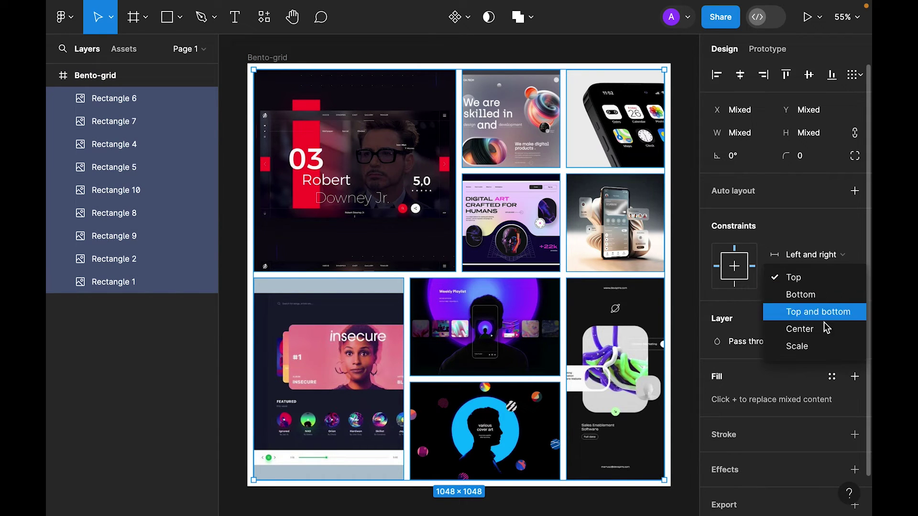
pyautogui.click(817, 315)
pyautogui.click(678, 477)
pyautogui.hotkey('shift', '1')
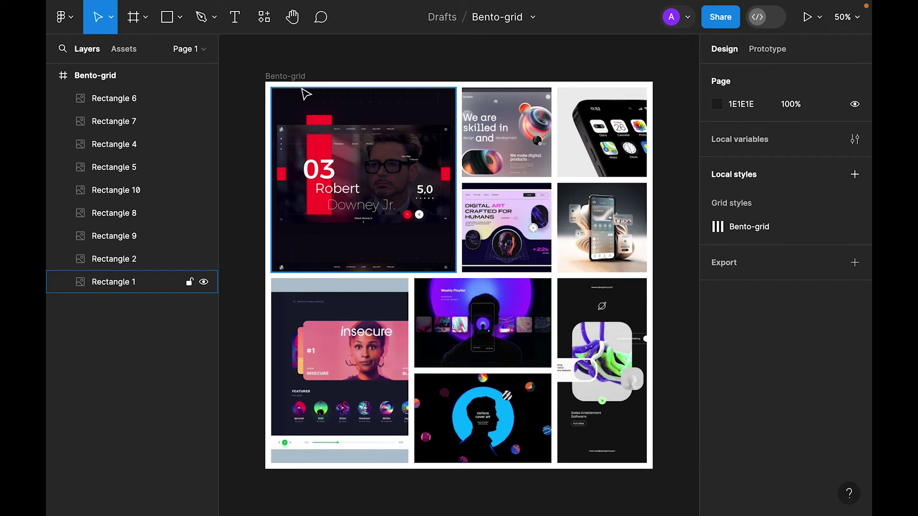
pyautogui.click(288, 78)
pyautogui.moveTo(653, 468); pyautogui.dragTo(584, 435)
pyautogui.hotkey('ctrl', 'z')
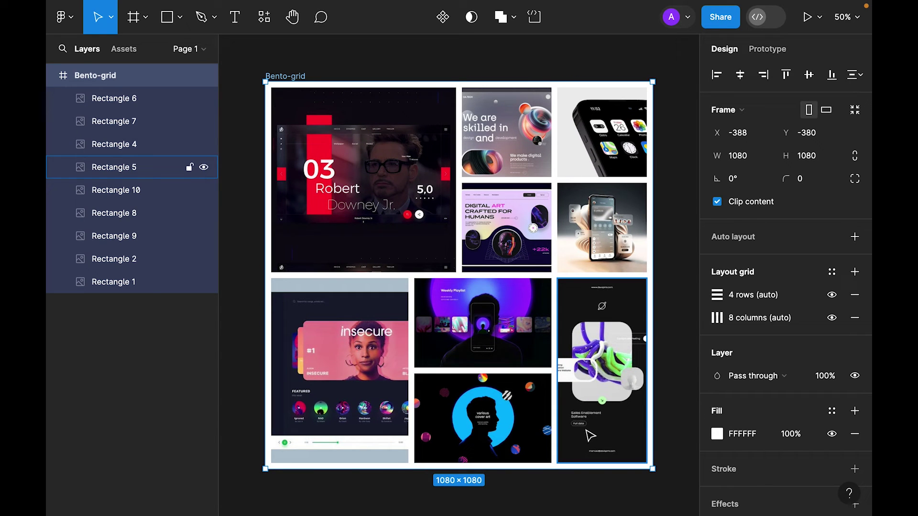
# Step: Delete the old Bento-grid layout grid style
pyautogui.click(833, 274)
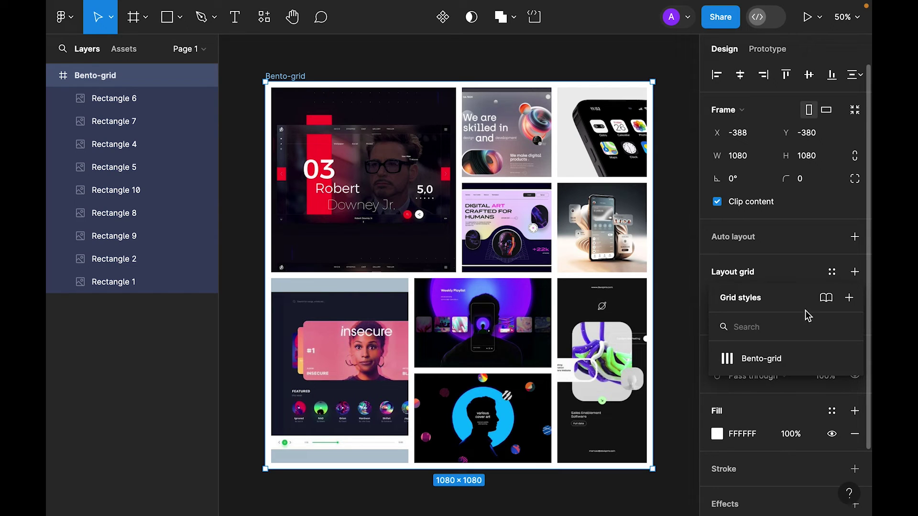
pyautogui.rightClick(765, 357)
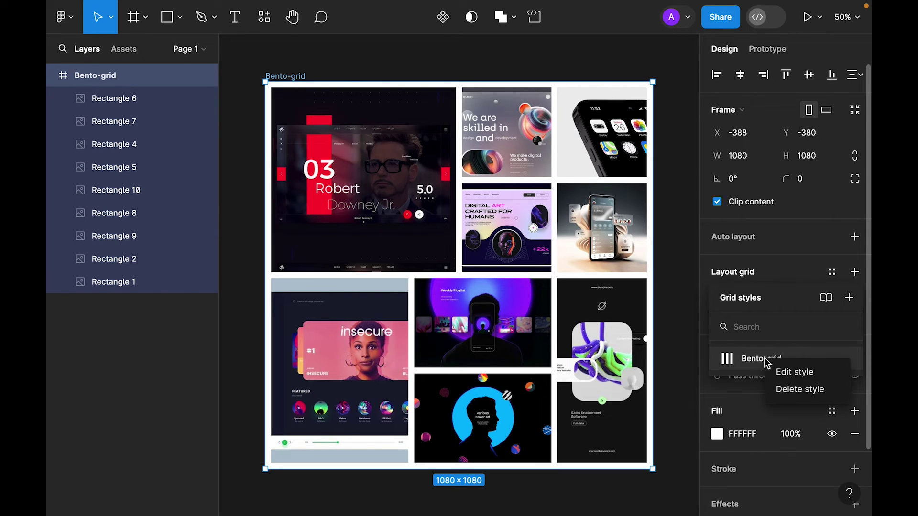
pyautogui.click(803, 389)
pyautogui.click(674, 268)
# Step: Save the frame's layout grids as a new Bento-grid grid style and hide the overlay
pyautogui.click(289, 76)
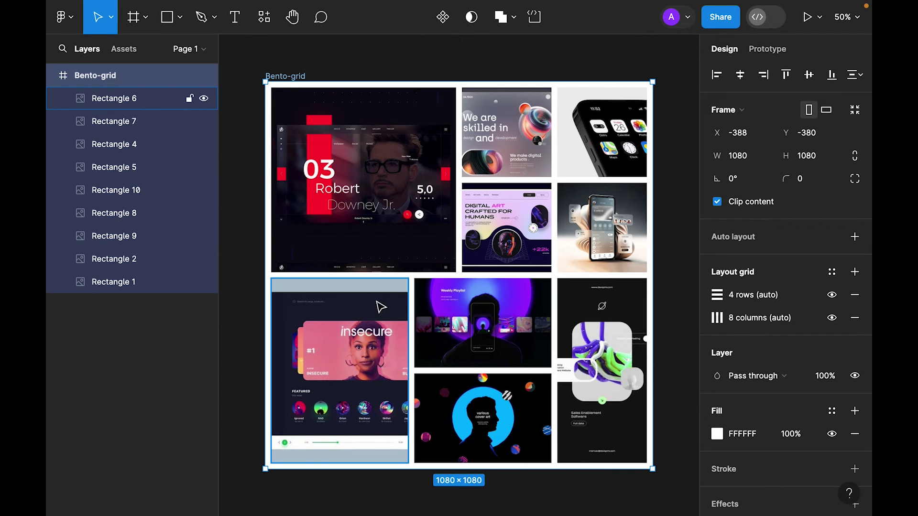
pyautogui.hotkey('shift', 'g')
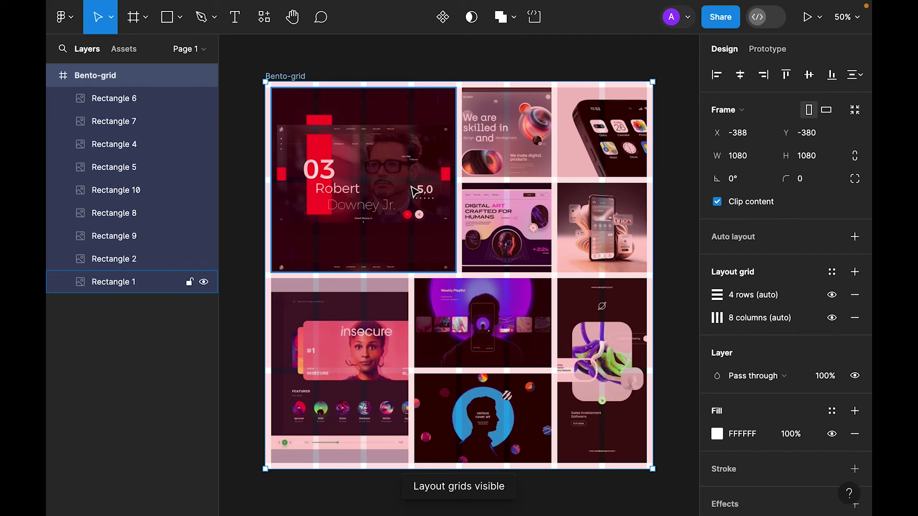
pyautogui.click(833, 273)
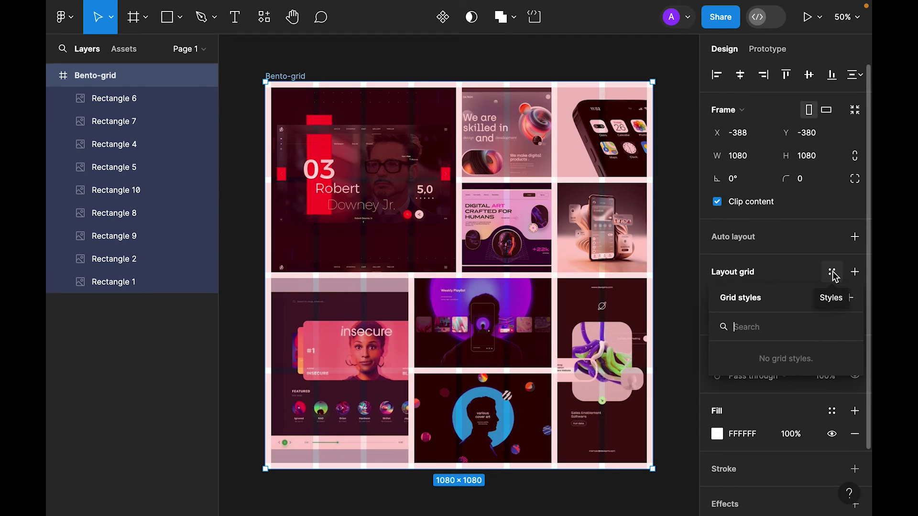
pyautogui.click(851, 303)
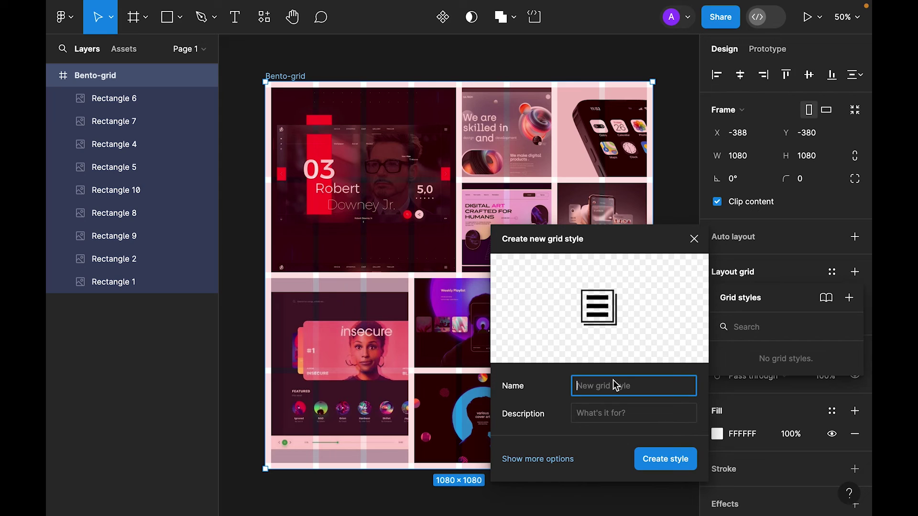
pyautogui.write('Bento-grid')
pyautogui.press('Return')
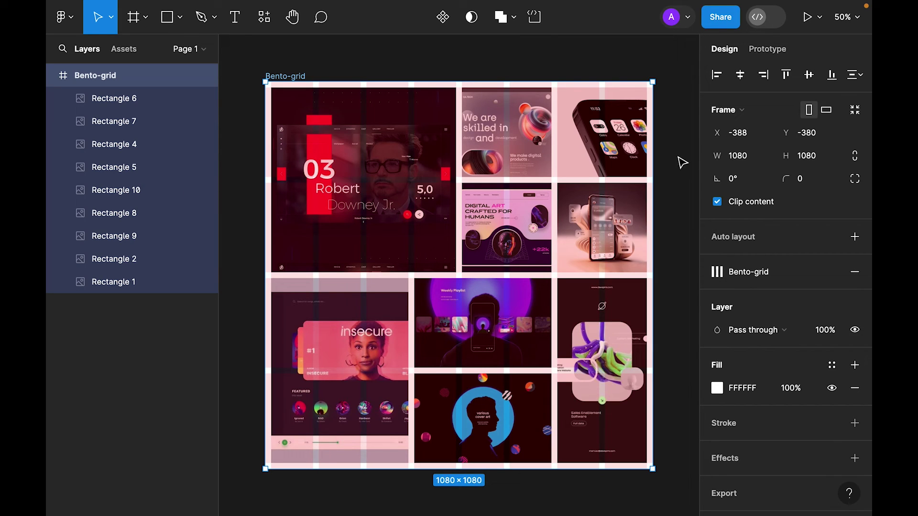
pyautogui.hotkey('ctrl', 'g')
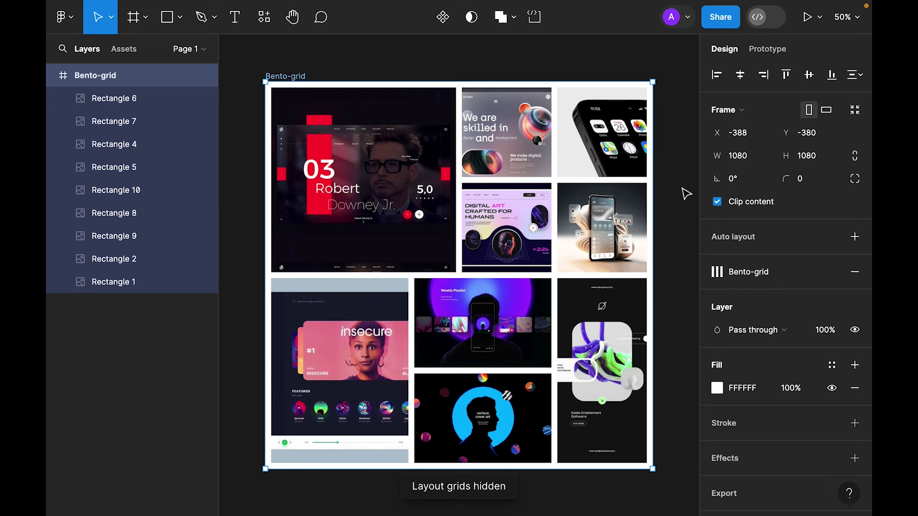
pyautogui.press('Return')
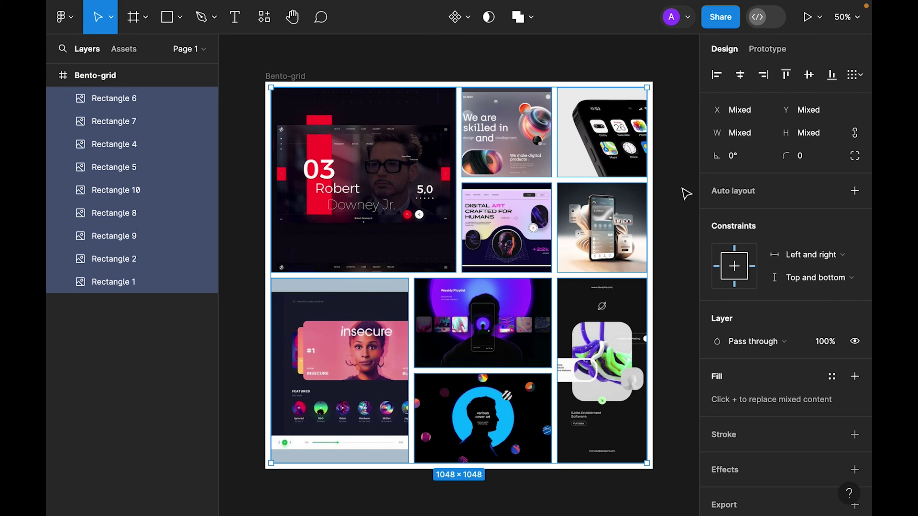
# Step: Select all nine tiles inside Bento-grid and give them a corner radius of 16
pyautogui.click(285, 76)
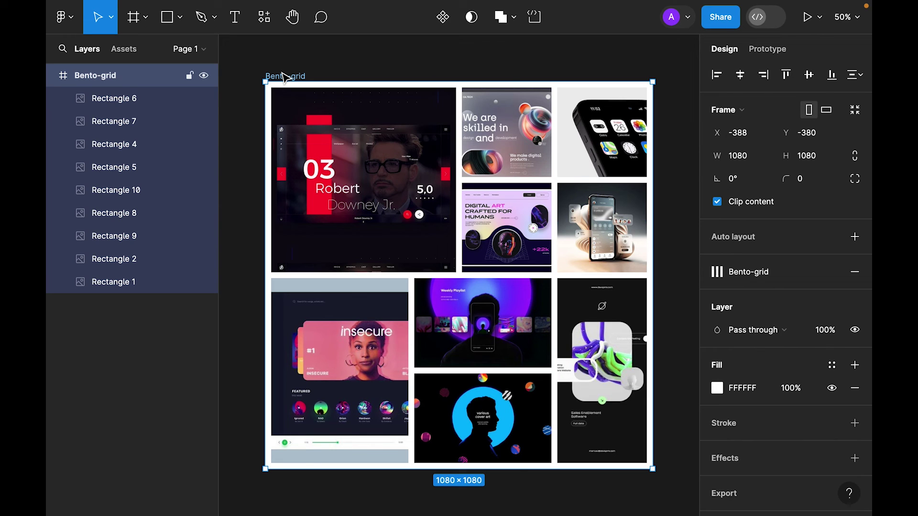
pyautogui.press('Return')
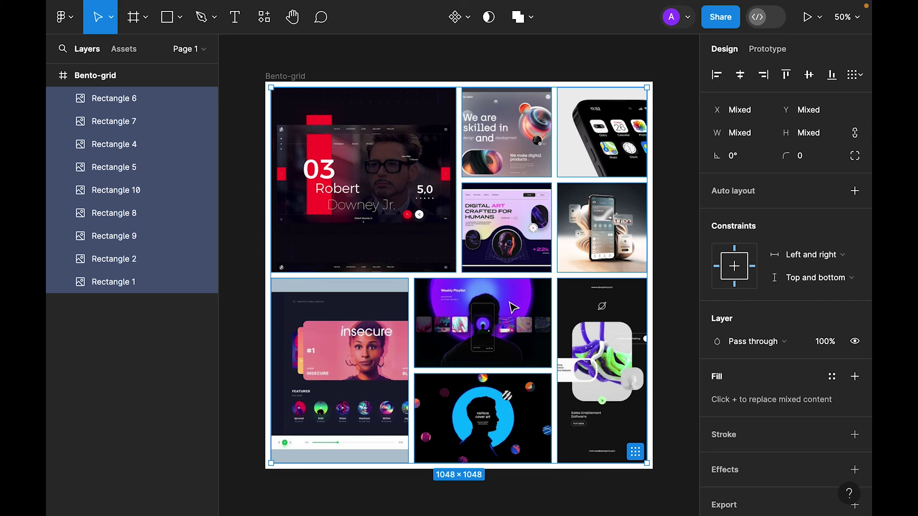
pyautogui.click(813, 160)
pyautogui.write('1')
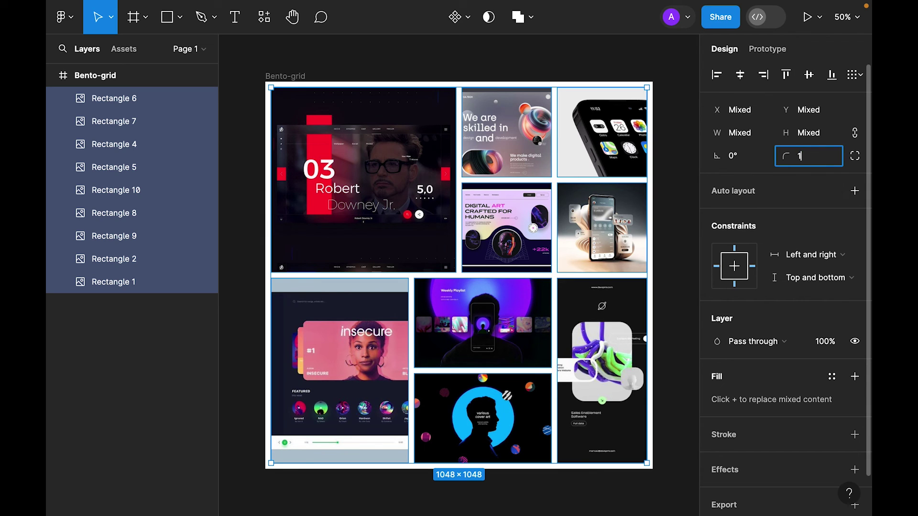
pyautogui.write('6')
pyautogui.press('Return')
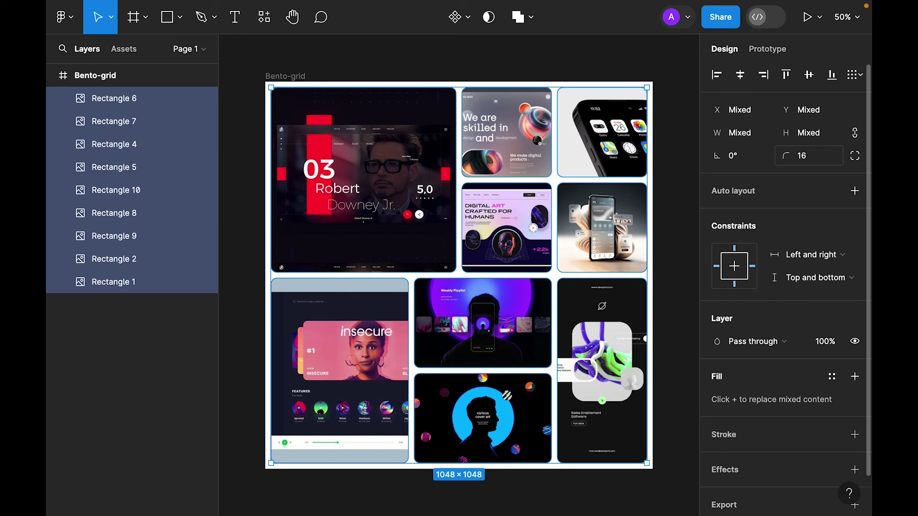
pyautogui.press('Escape')
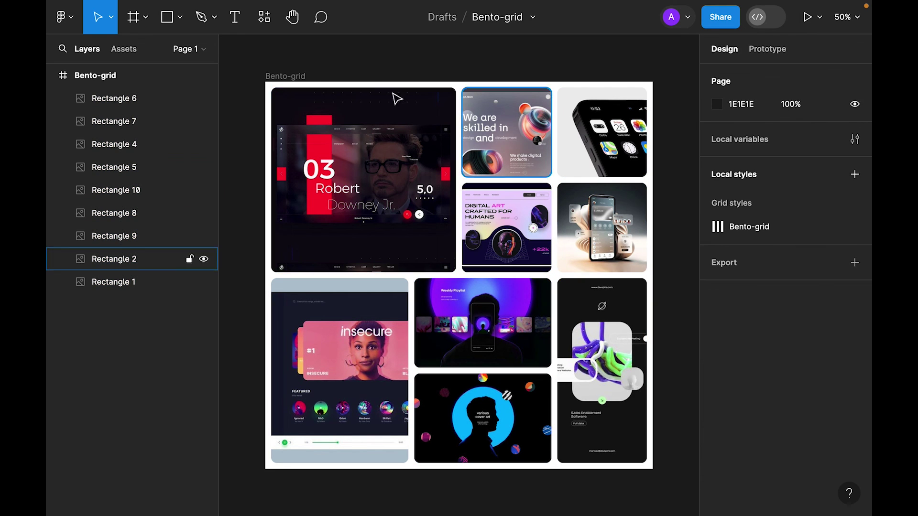
pyautogui.click(290, 76)
pyautogui.moveTo(649, 381); pyautogui.dragTo(377, 377)
pyautogui.hotkey('ctrl', 'z')
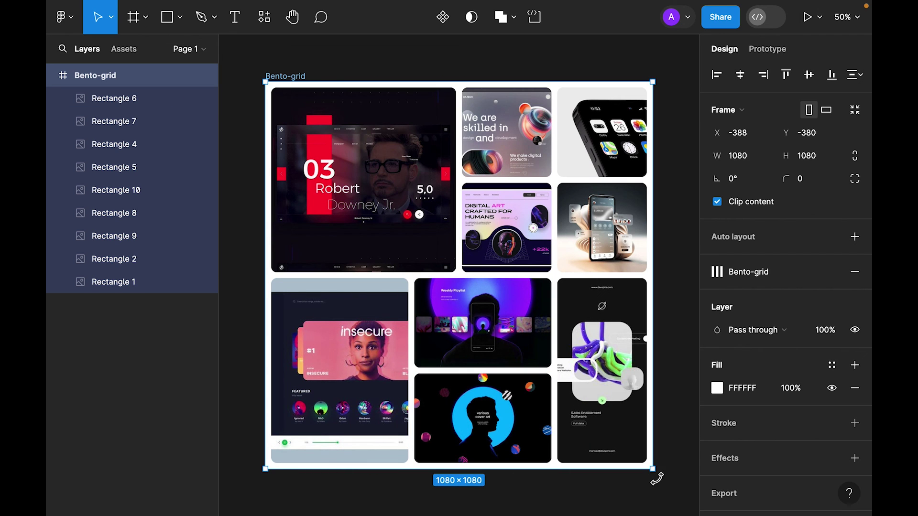
pyautogui.click(669, 306)
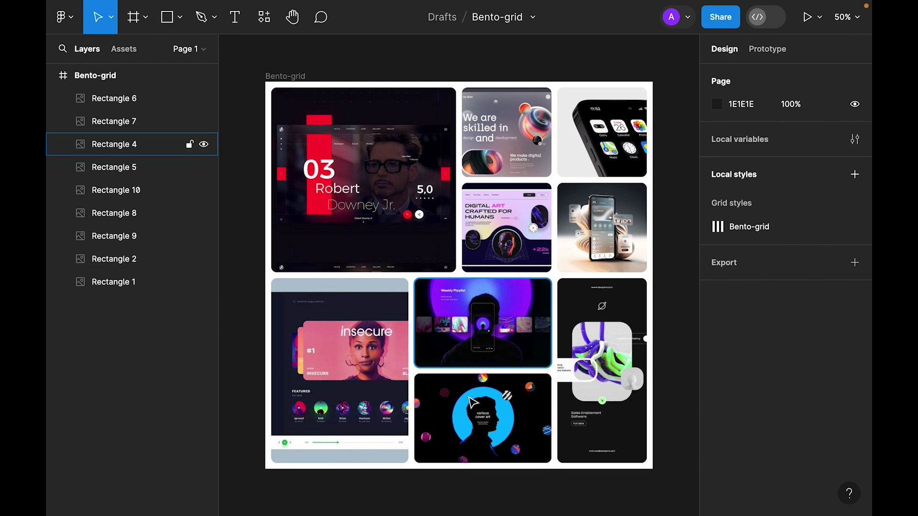